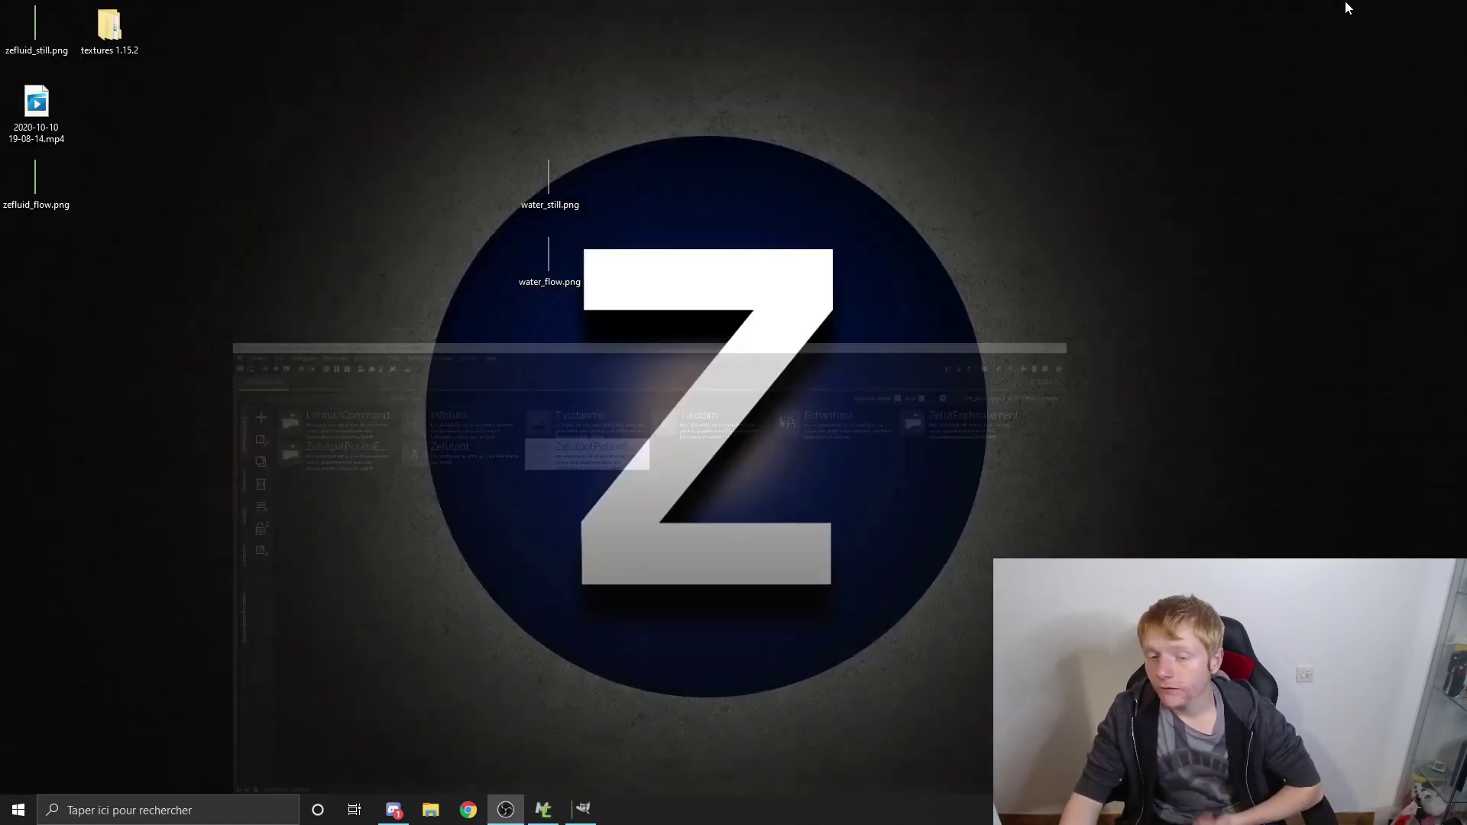
Examine the zefluid_still.png and zefluid_flow.png texture strips from the desktop in the image viewer
click(1378, 8)
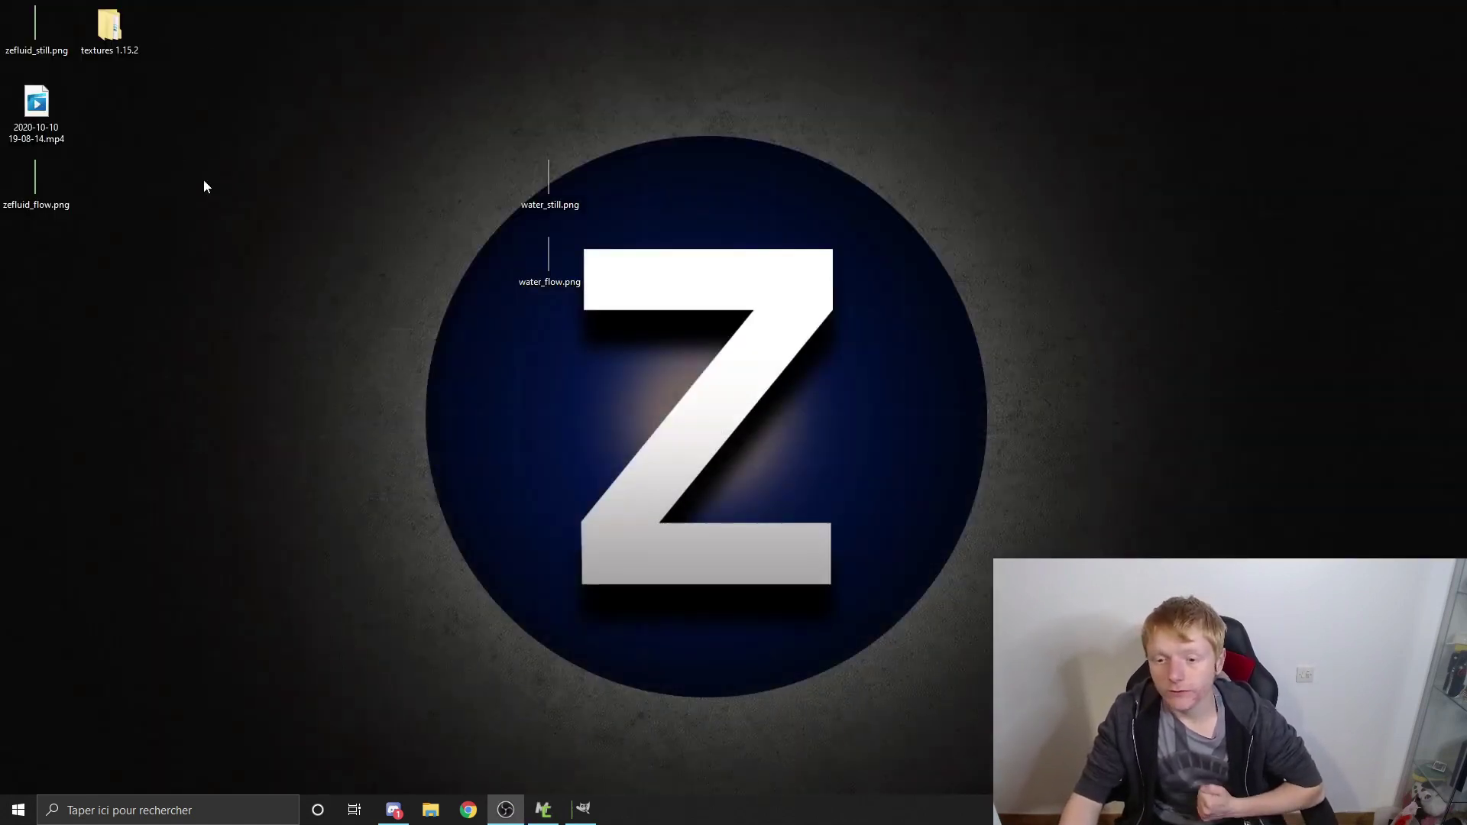
double_click(39, 30)
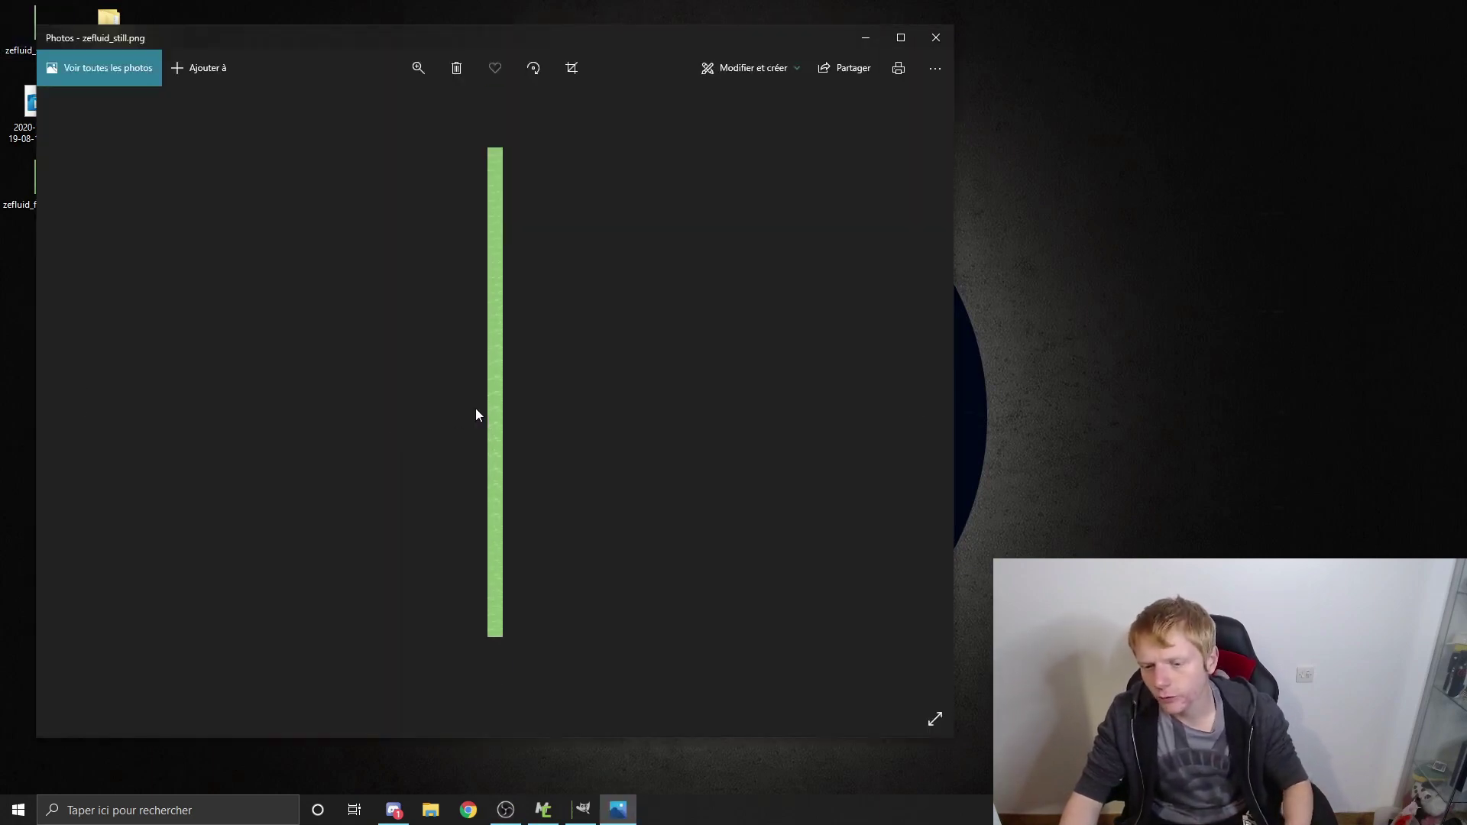
scroll(466, 390, up, 2)
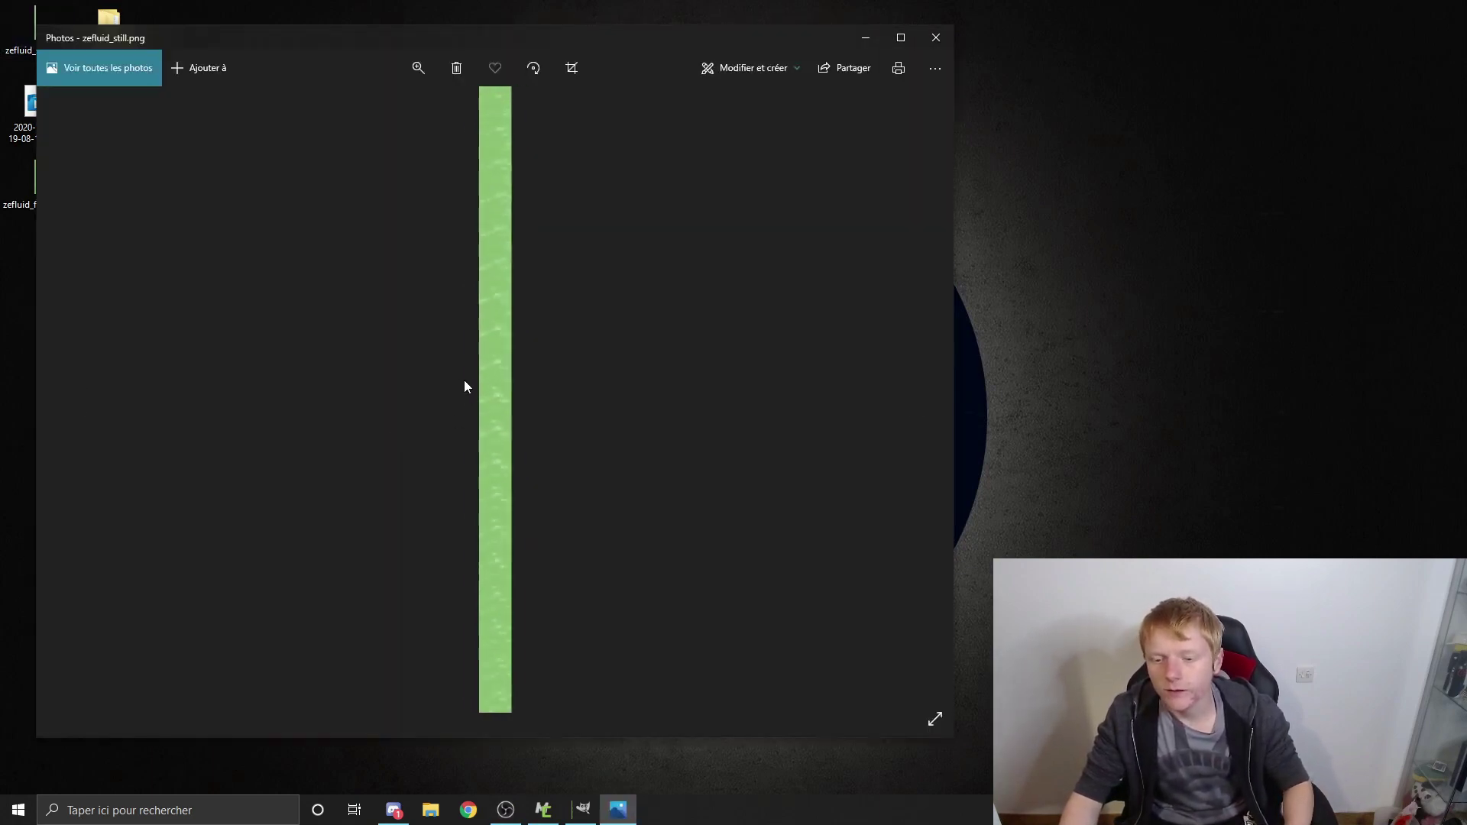
scroll(464, 379, down, 2)
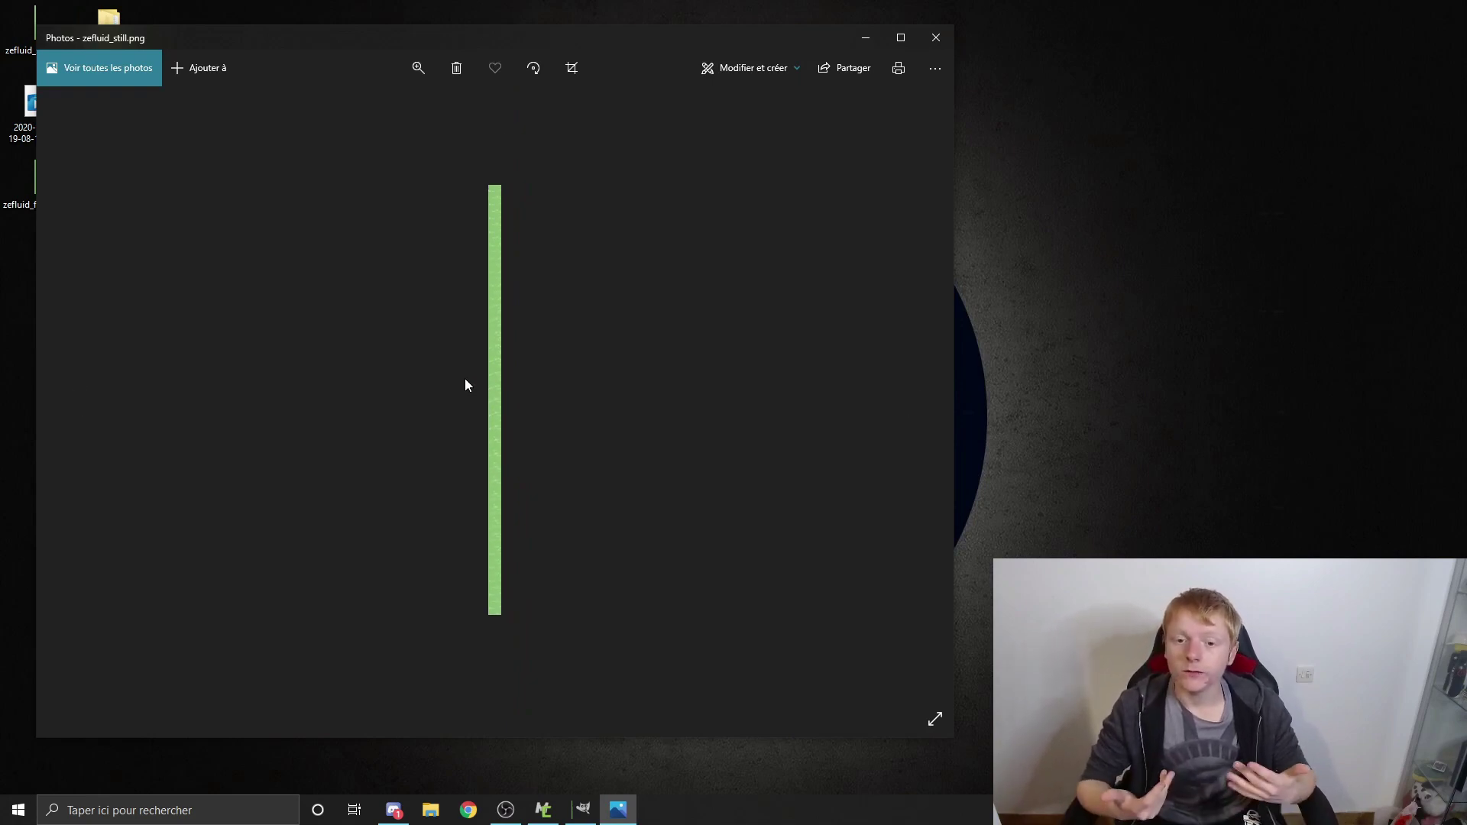
scroll(420, 273, up, 1)
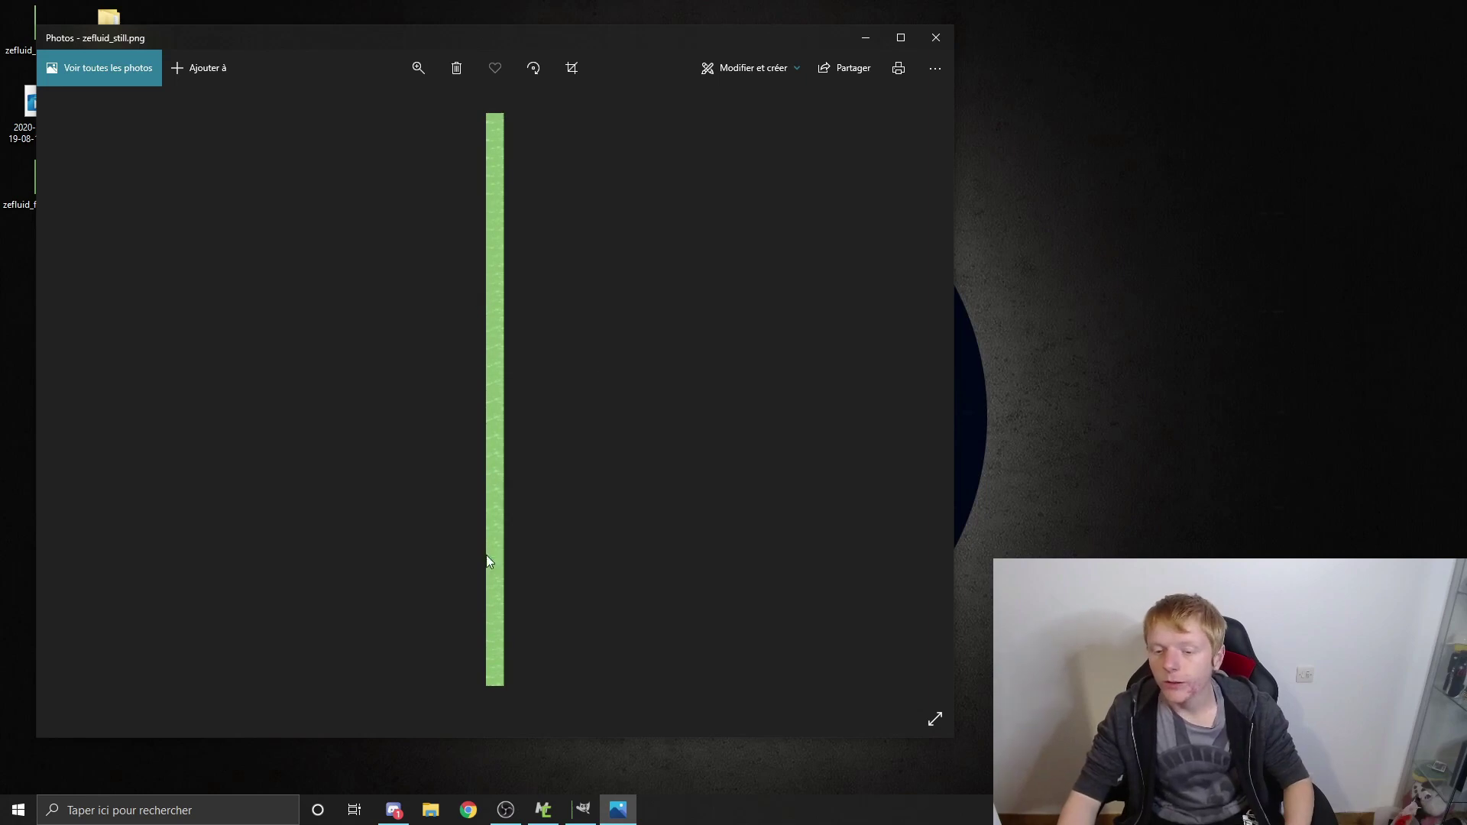
click(937, 37)
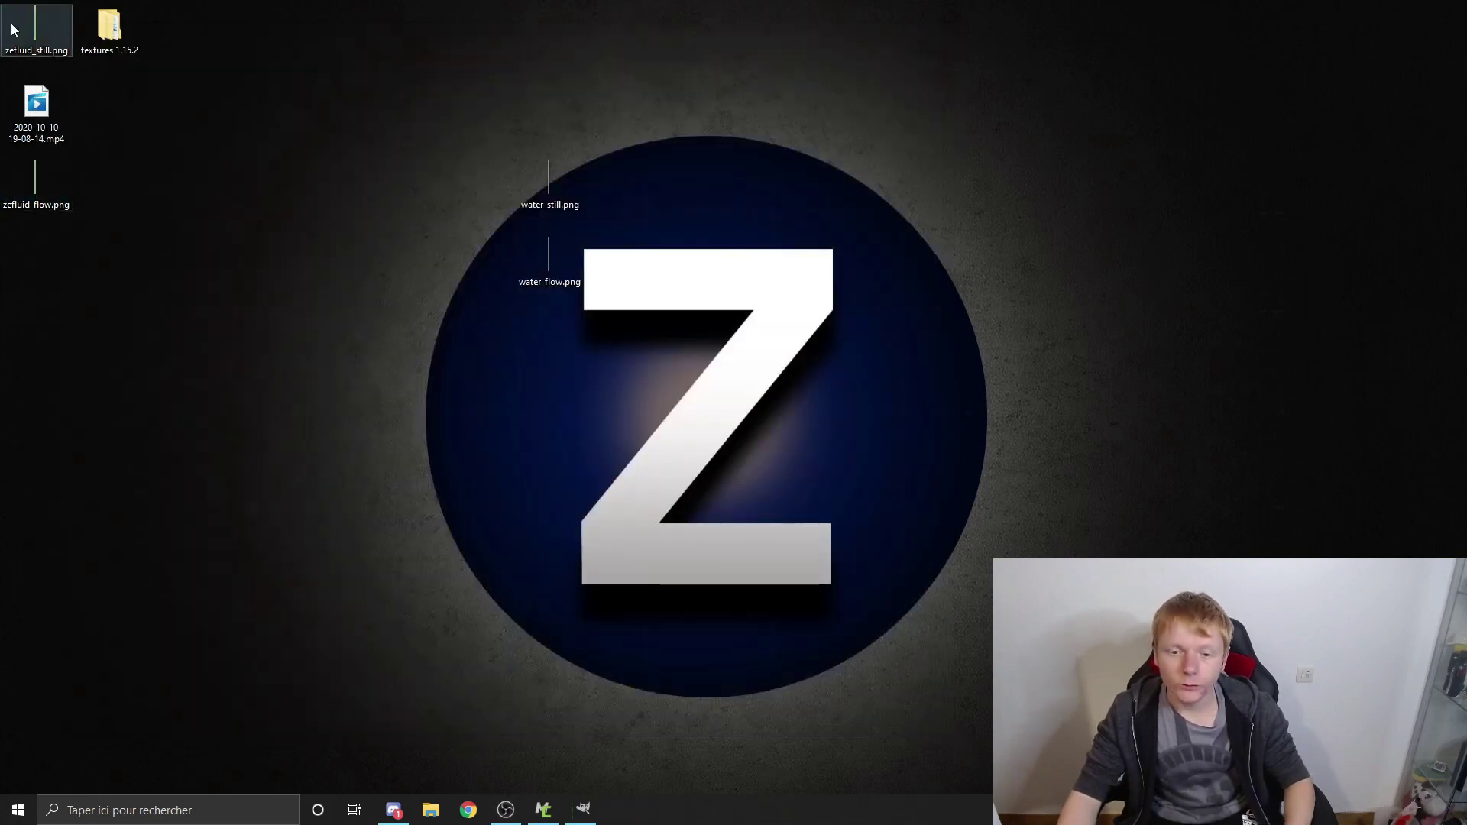
double_click(27, 184)
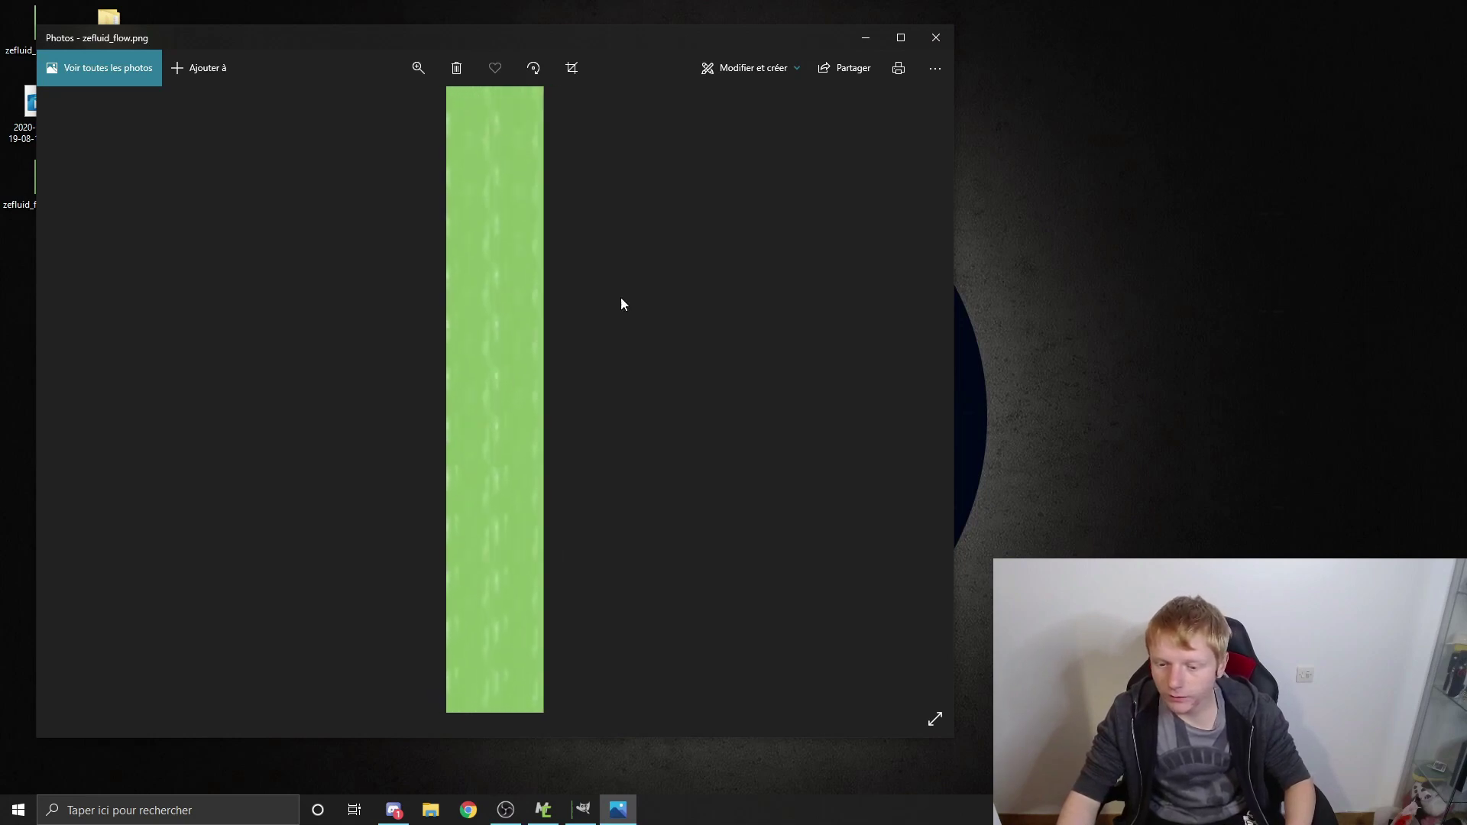
click(936, 37)
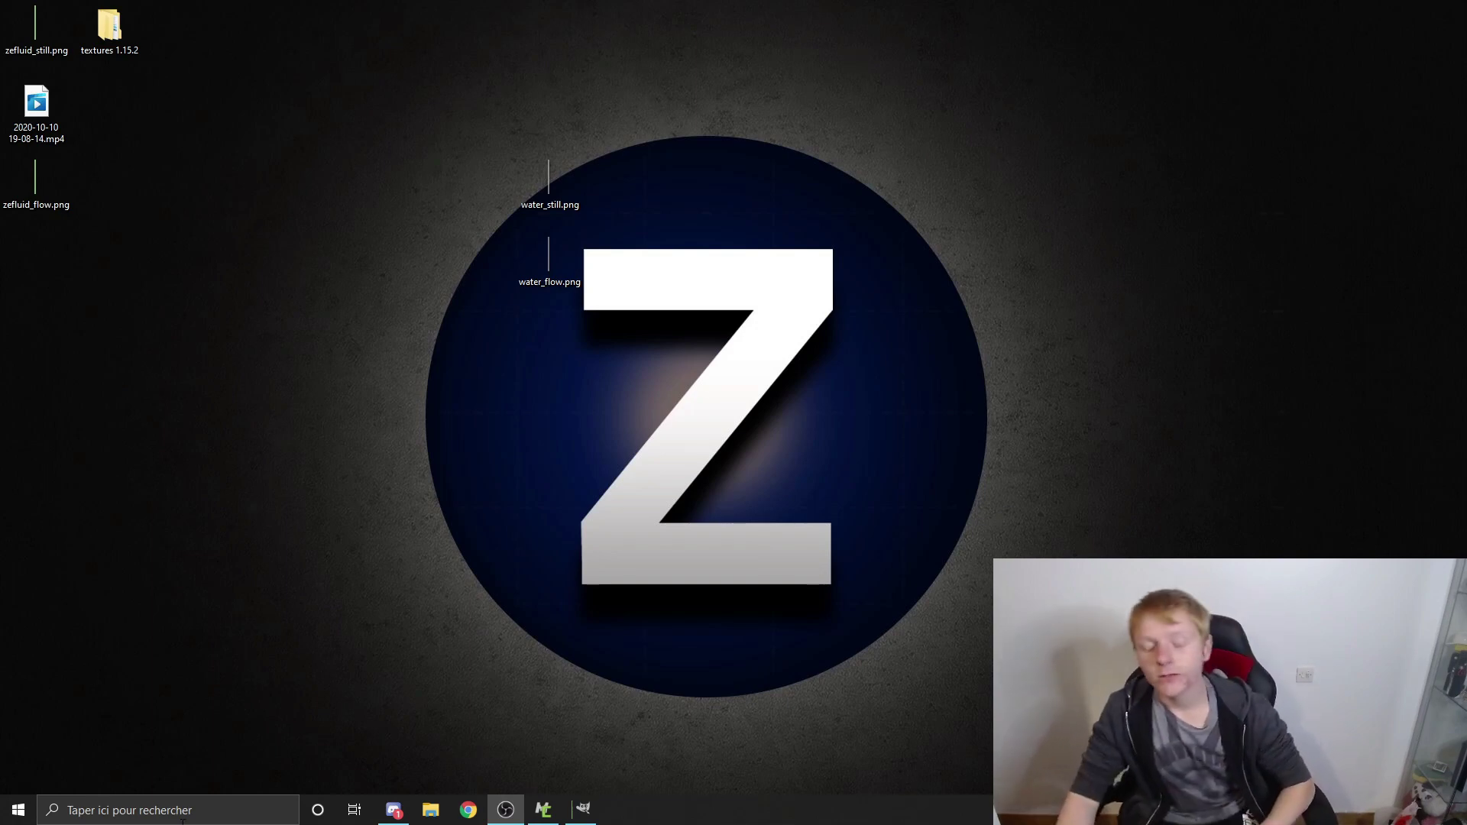
Switch to MCreator and start a new animated texture from the workspace's texture resources
click(543, 810)
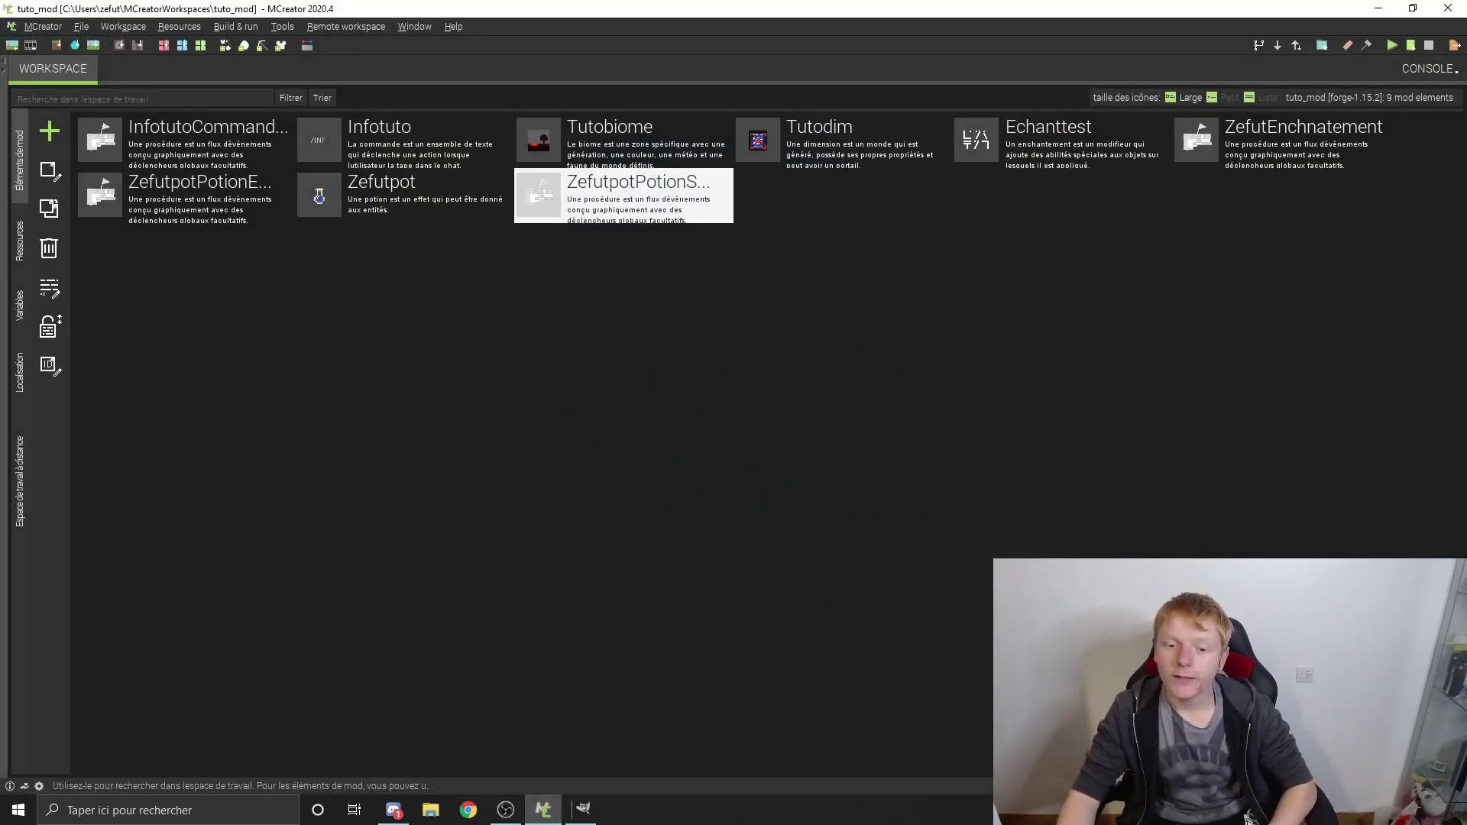
click(20, 248)
click(50, 140)
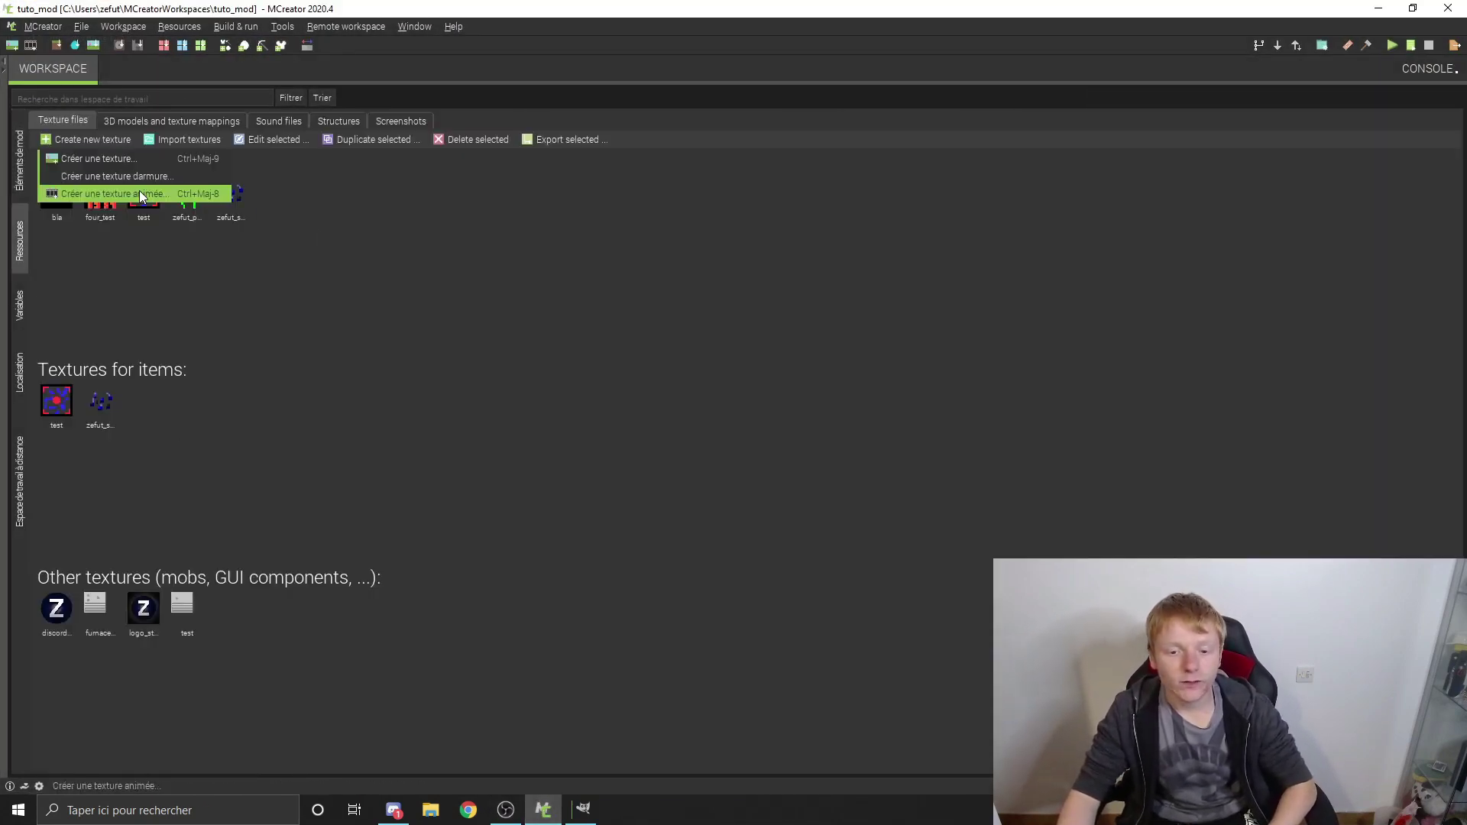
click(140, 195)
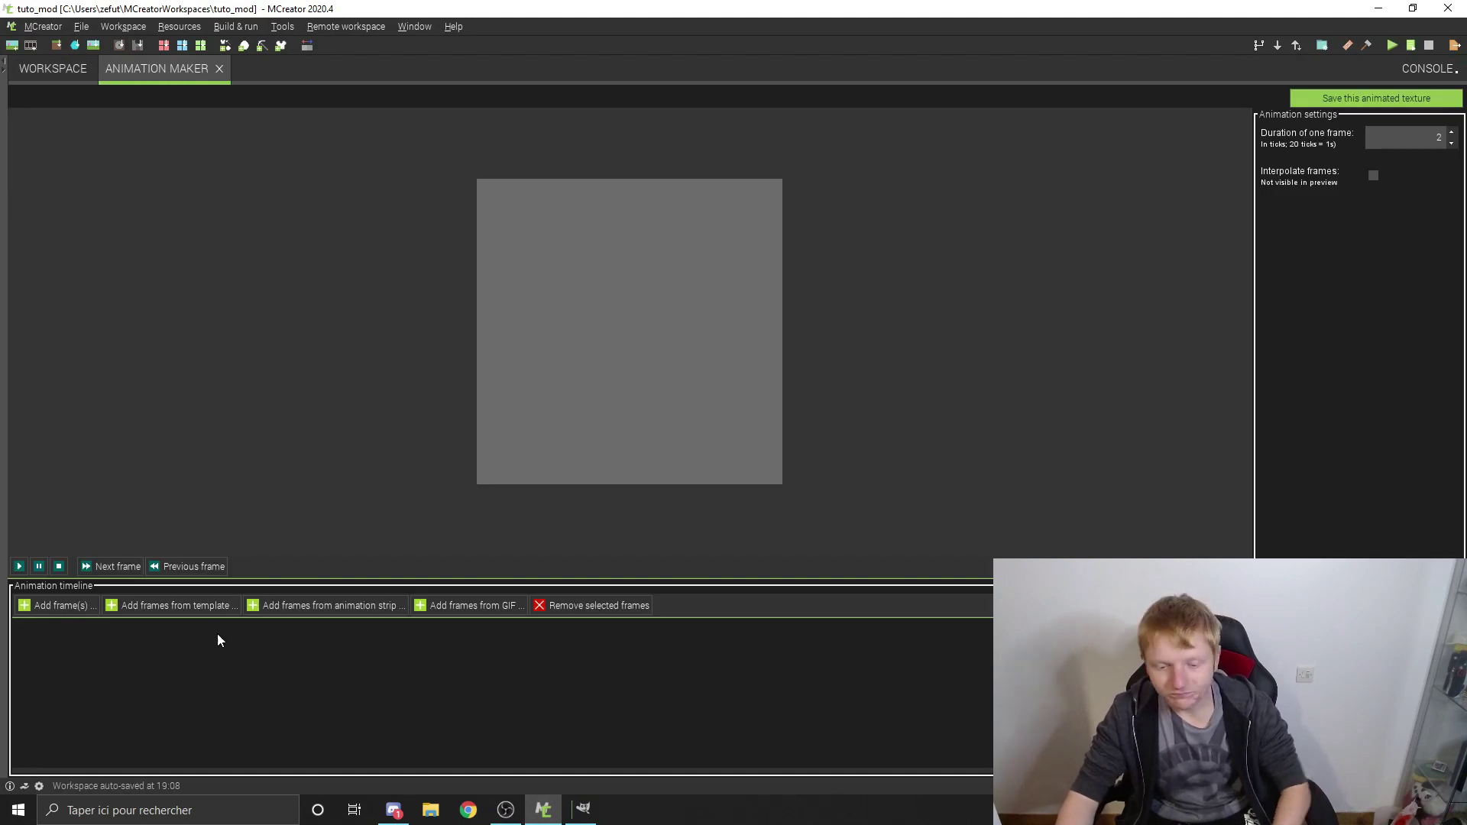
Add the frames from the animation strip zefluid_flow.png to the timeline and play the animation preview
click(304, 611)
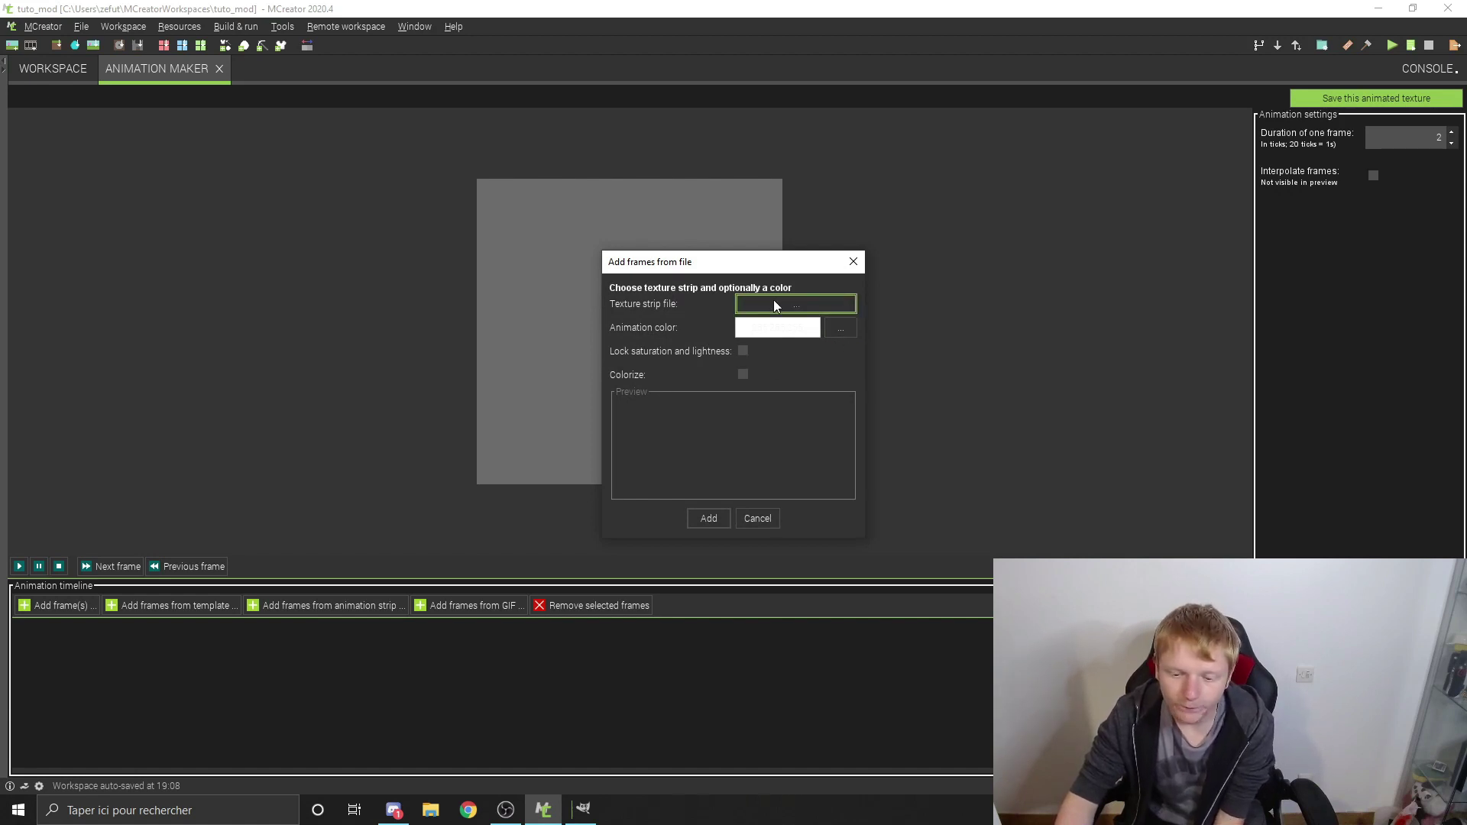
click(819, 301)
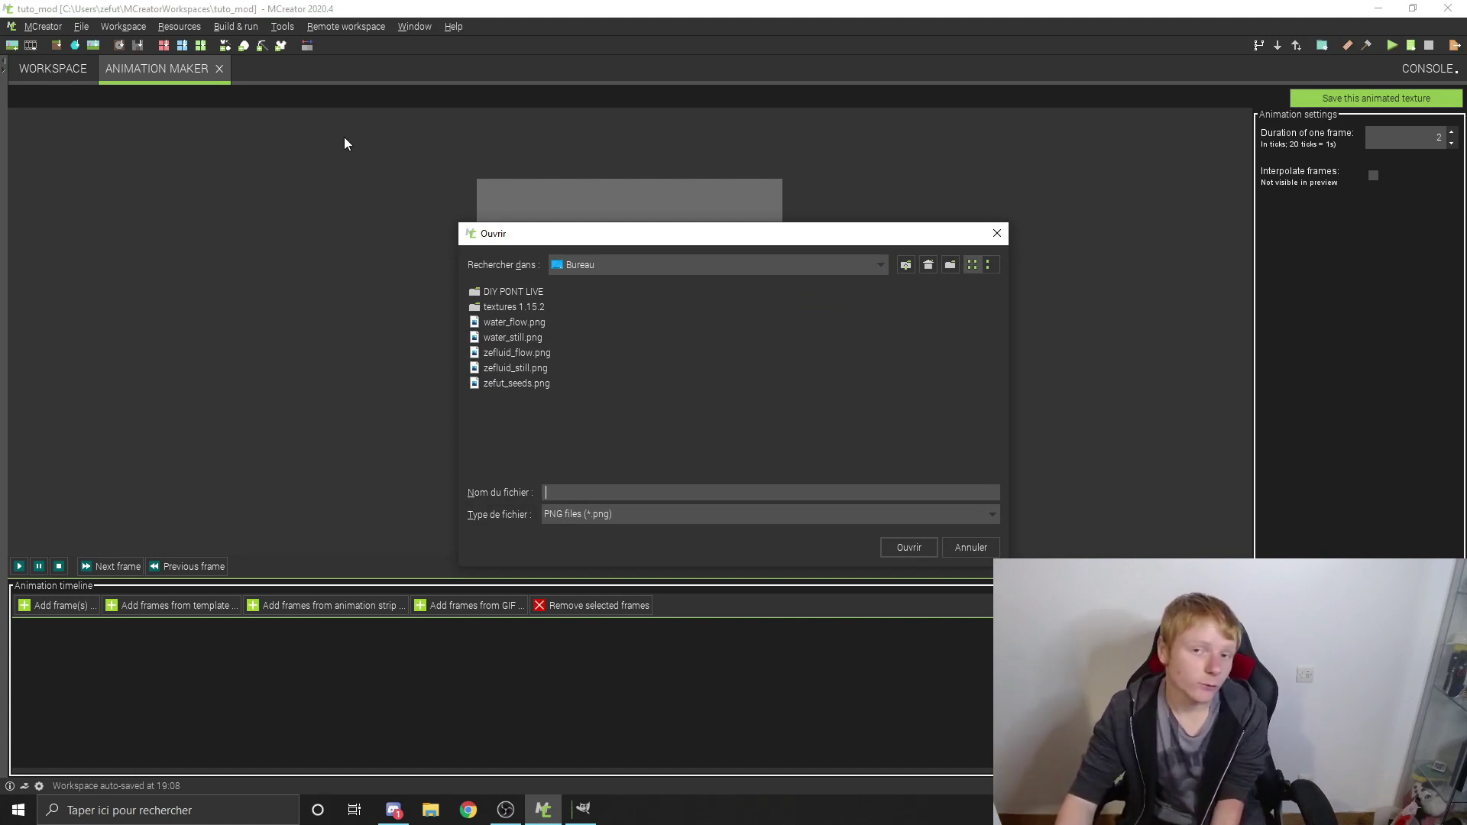
double_click(535, 354)
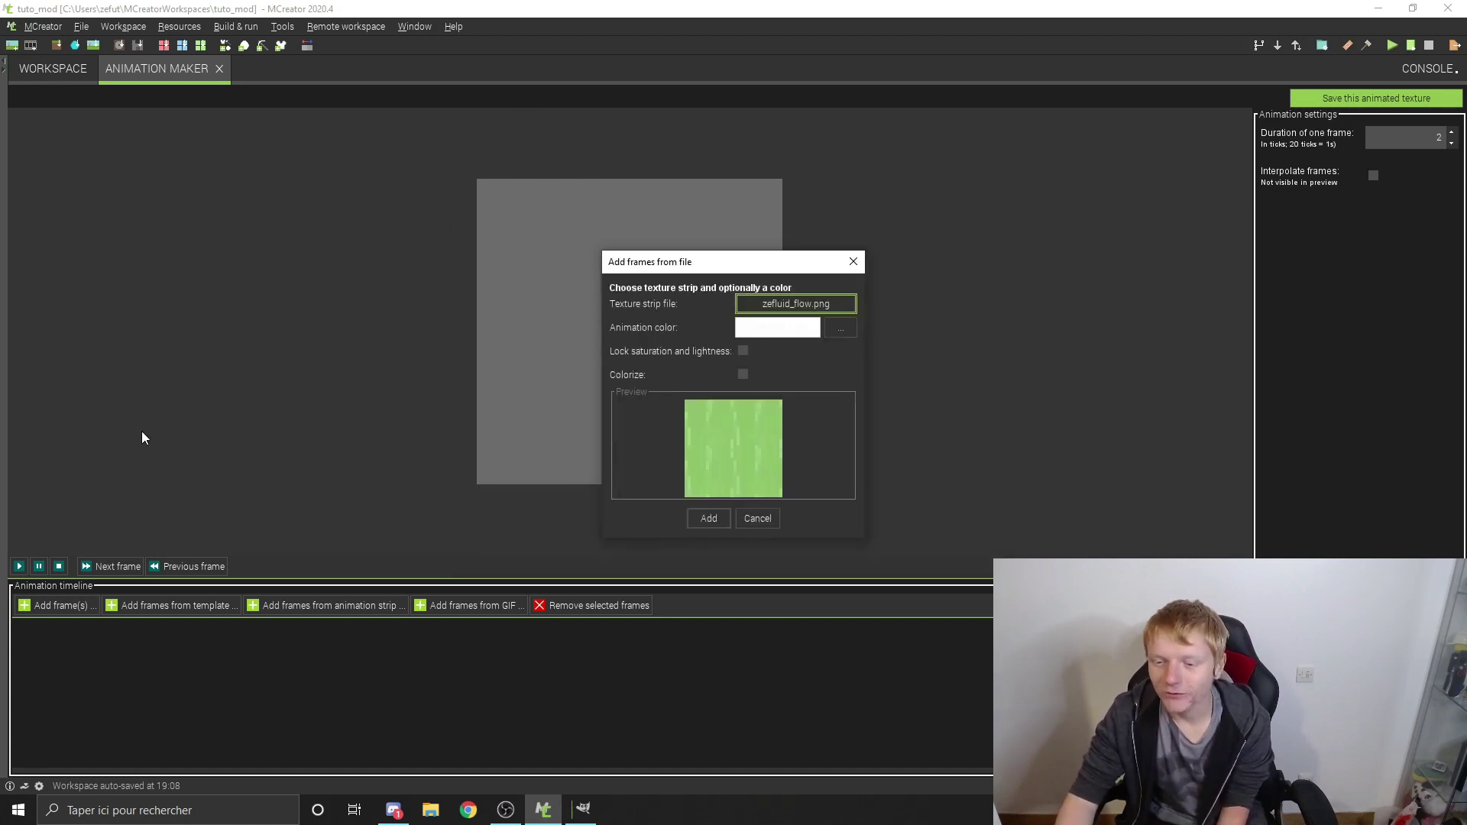
click(710, 520)
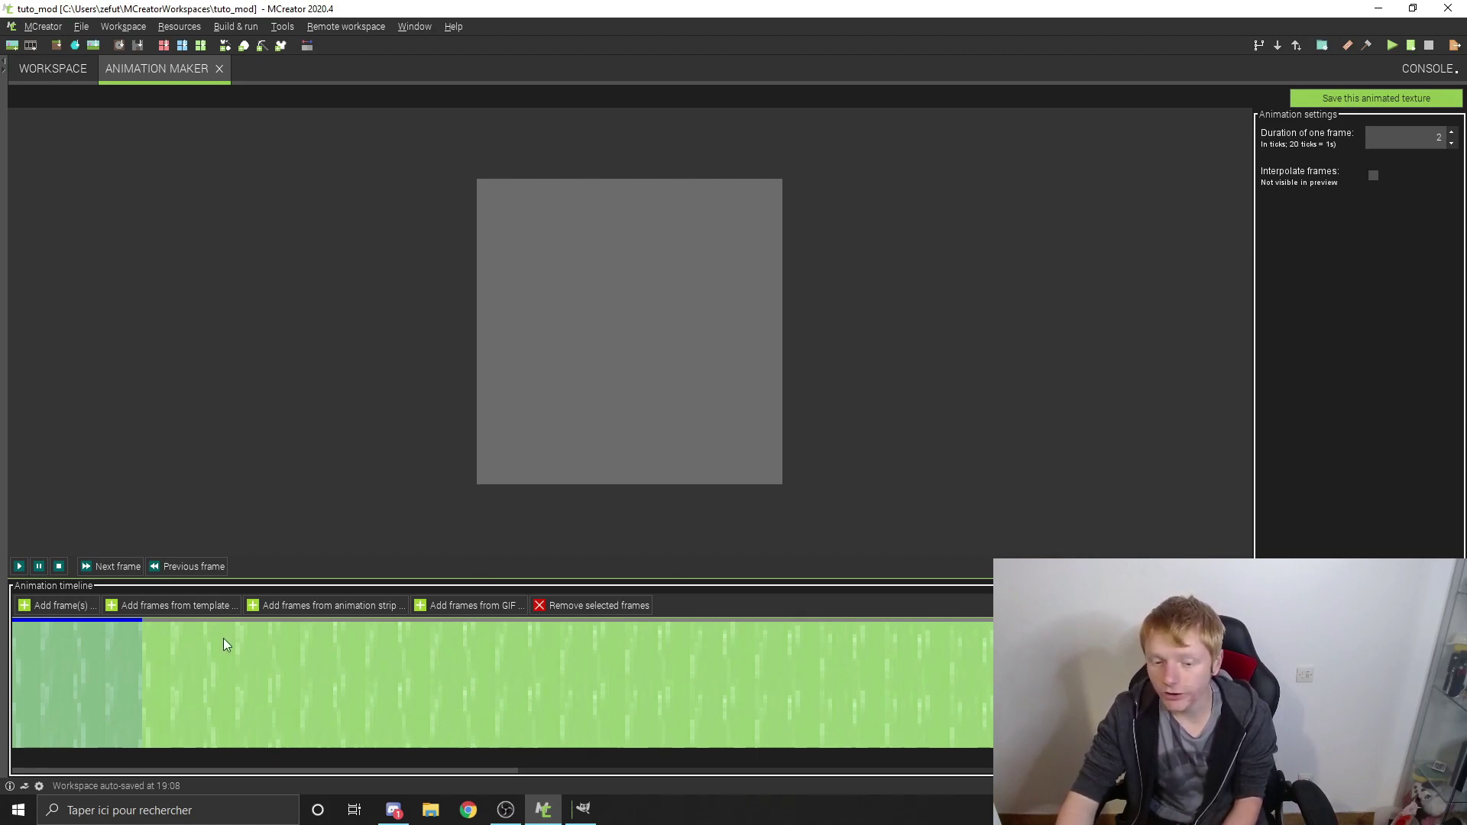
click(19, 566)
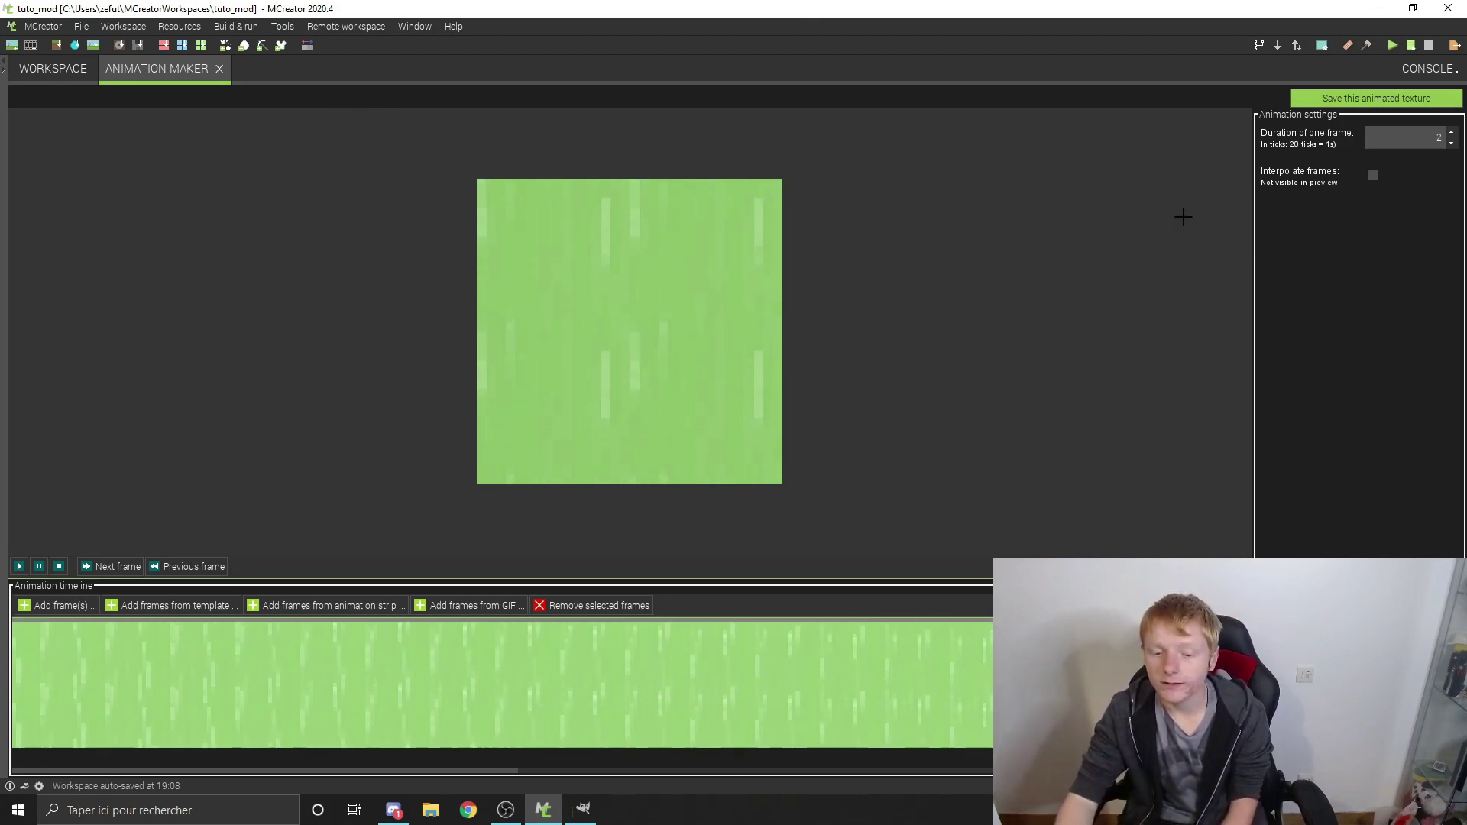
Save the flow animation as a block texture named zefluid_flow, accept the offered size and close the animation maker
click(1381, 99)
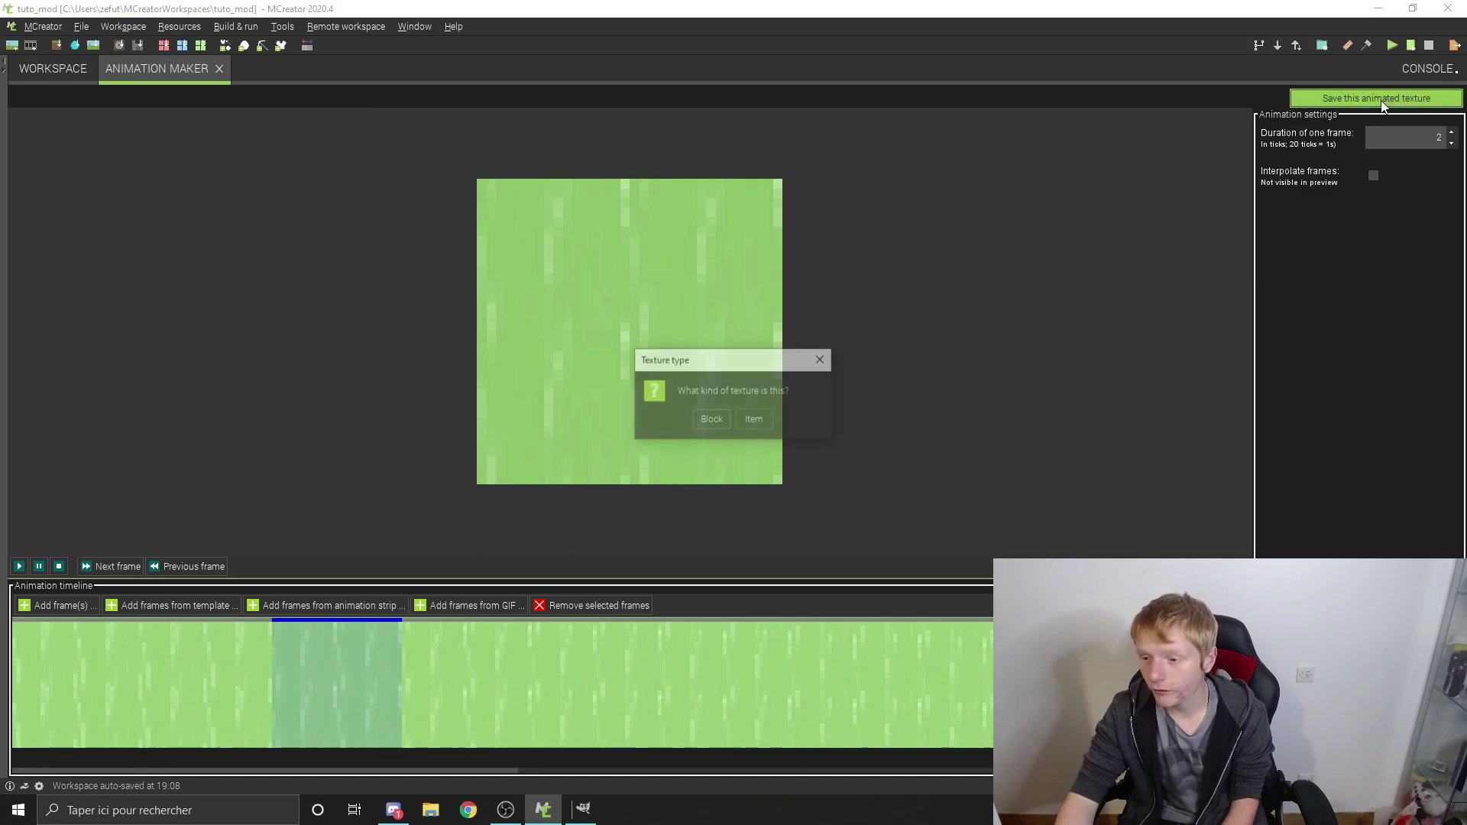
click(722, 417)
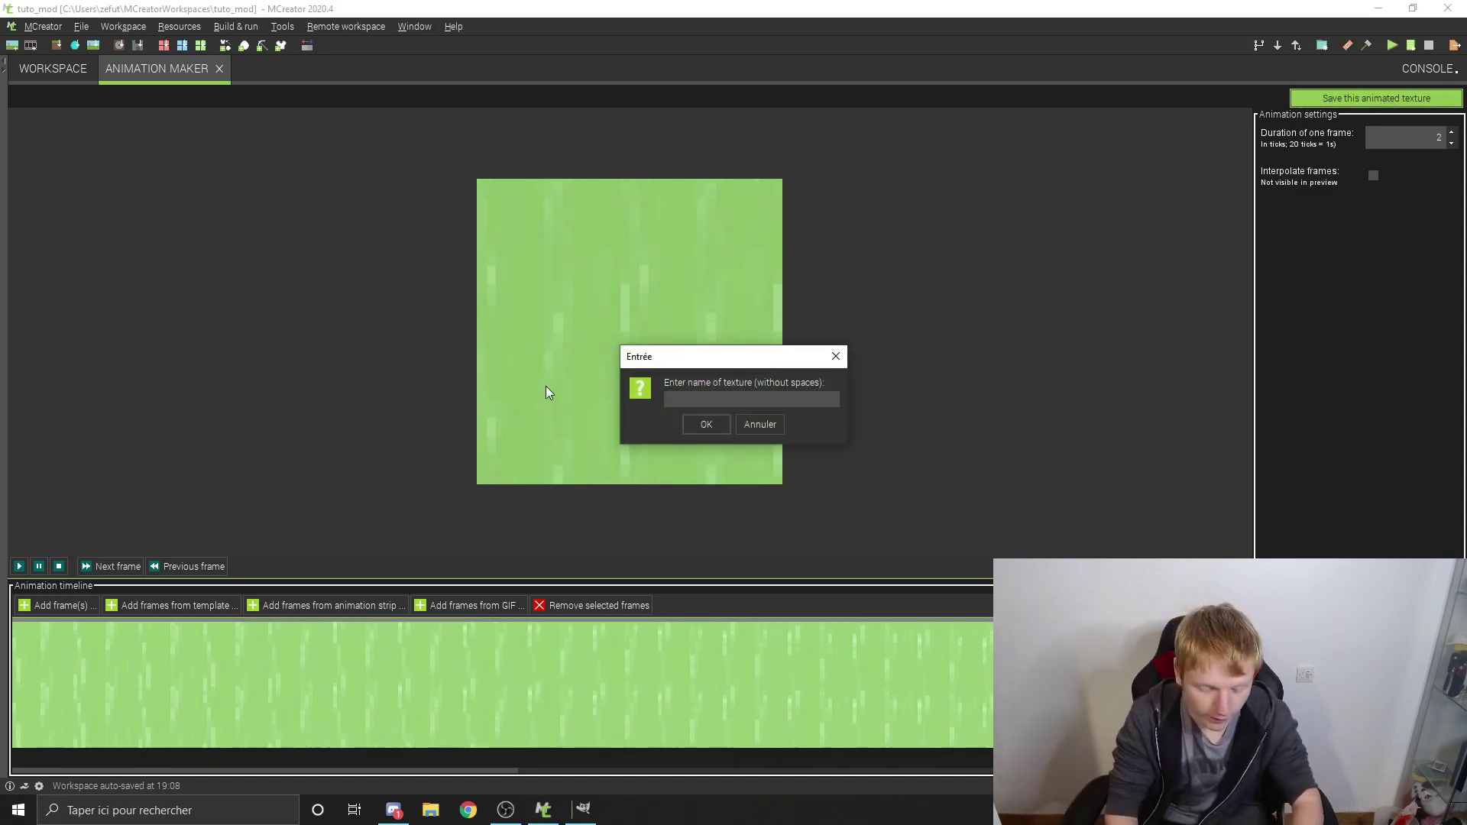
text(zefluid_flow)
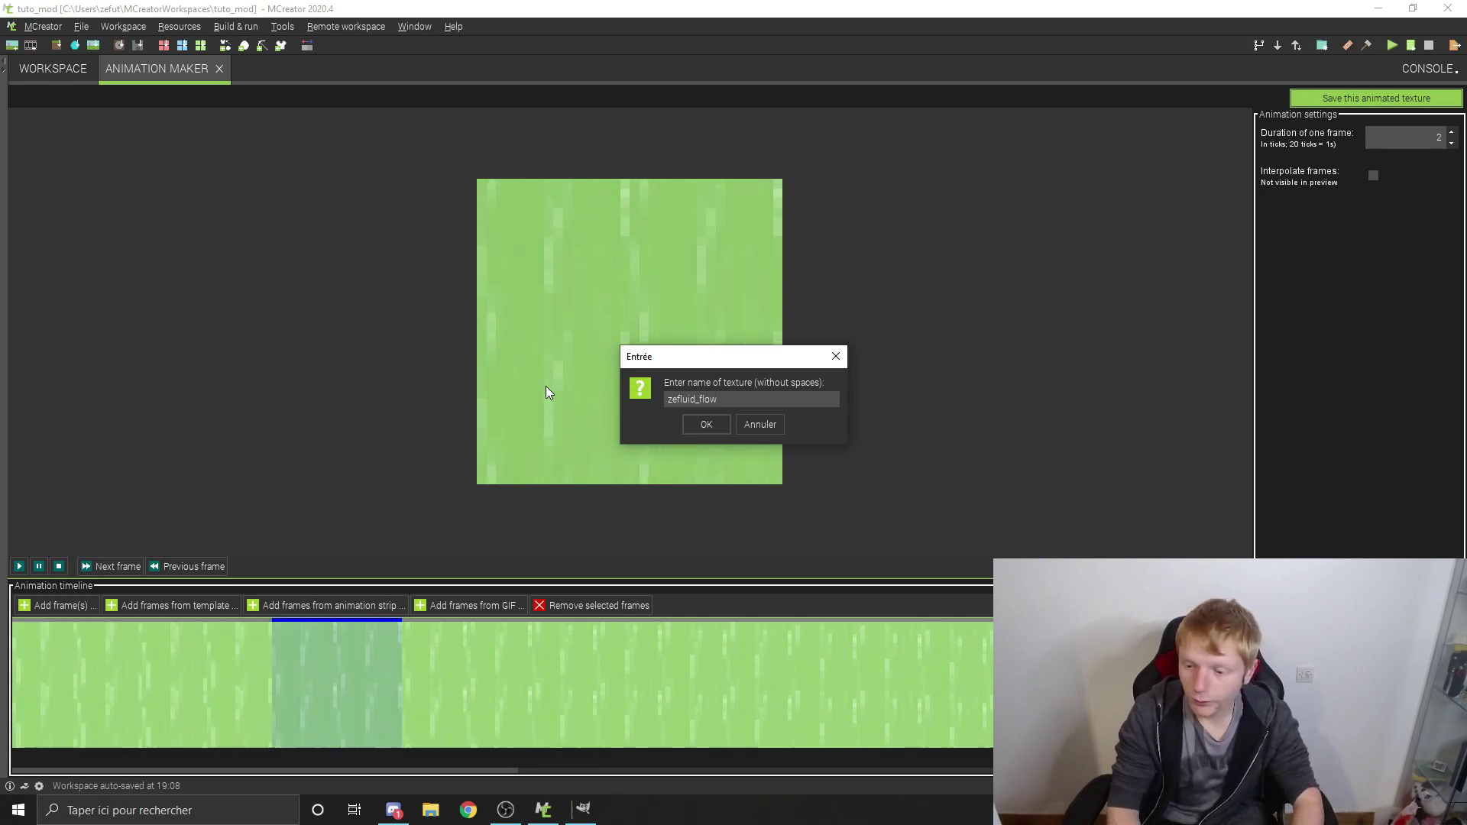
key(Return)
key(Return)
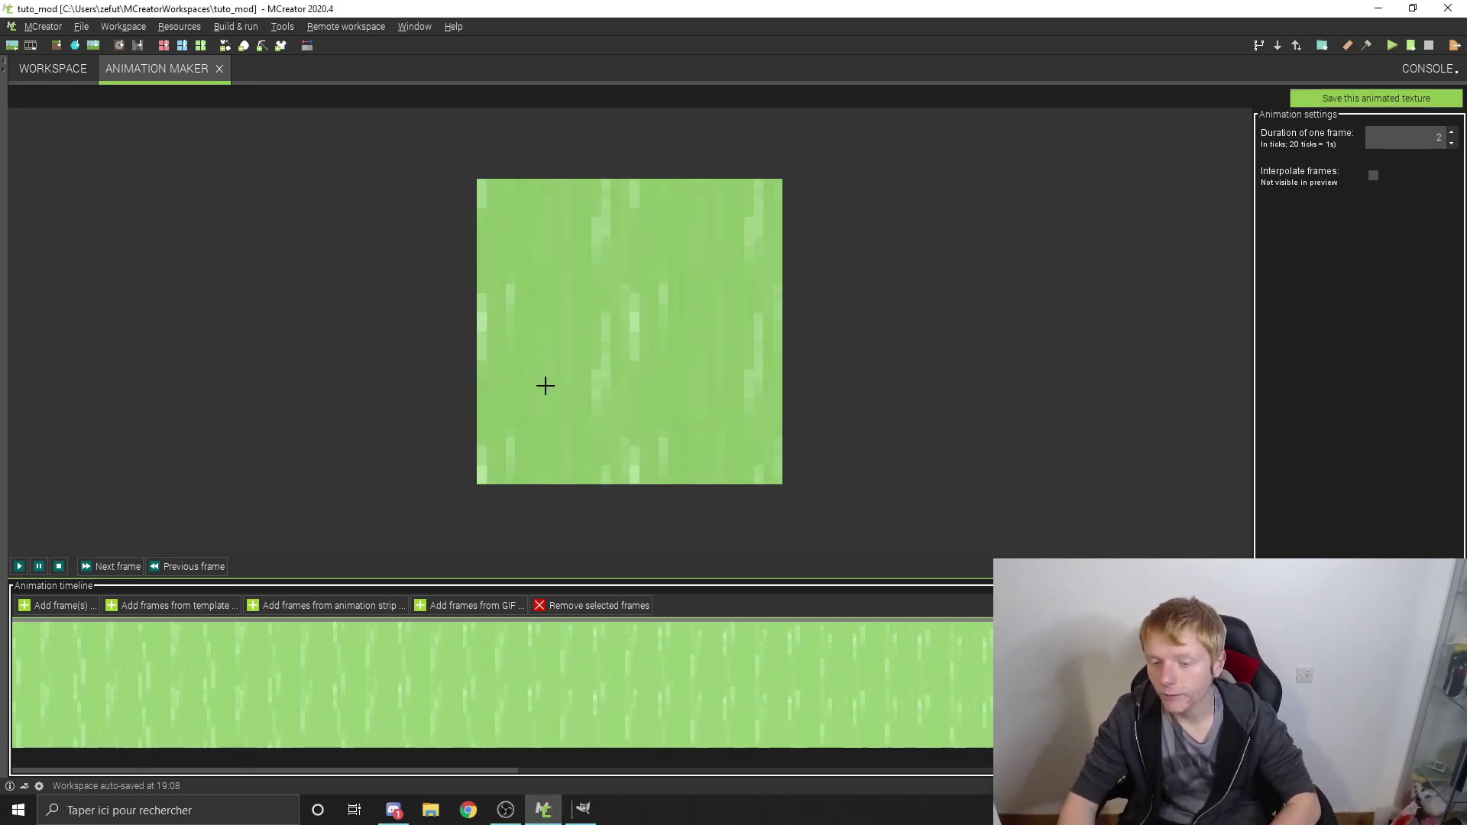
click(220, 69)
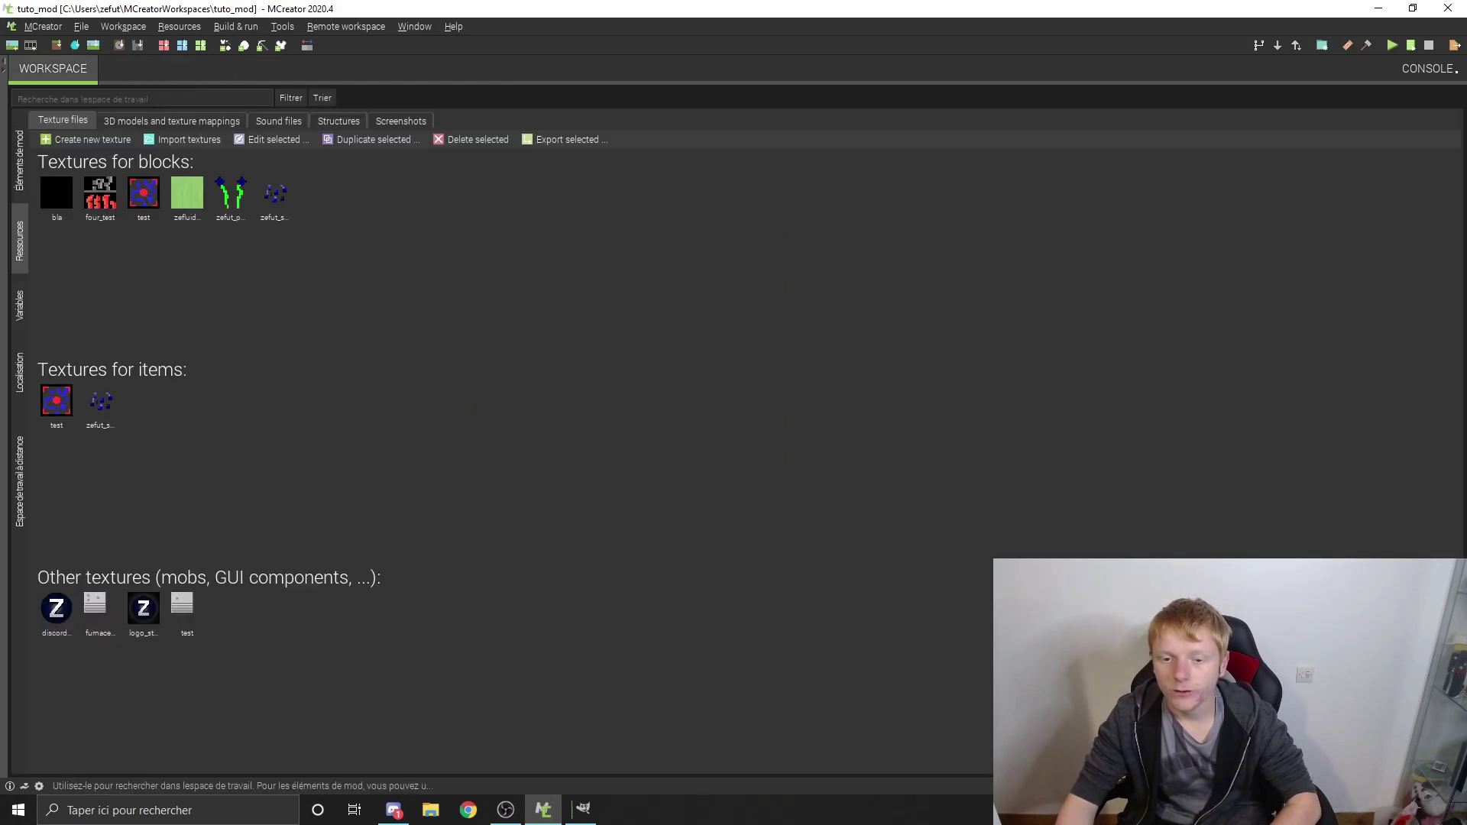
Start another animated texture, add the frames from the strip zefluid_still.png and play the preview
click(80, 140)
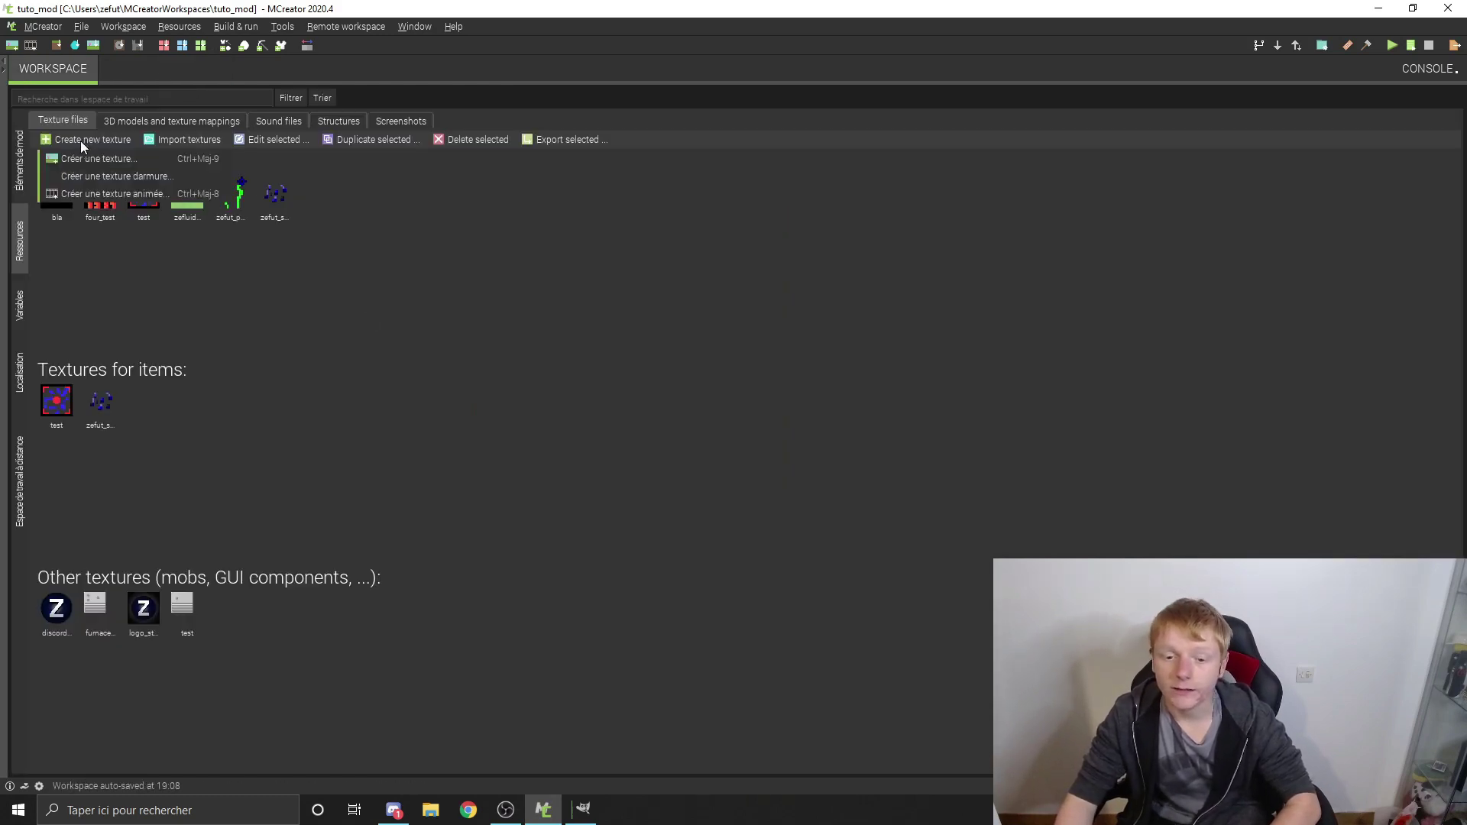
click(109, 191)
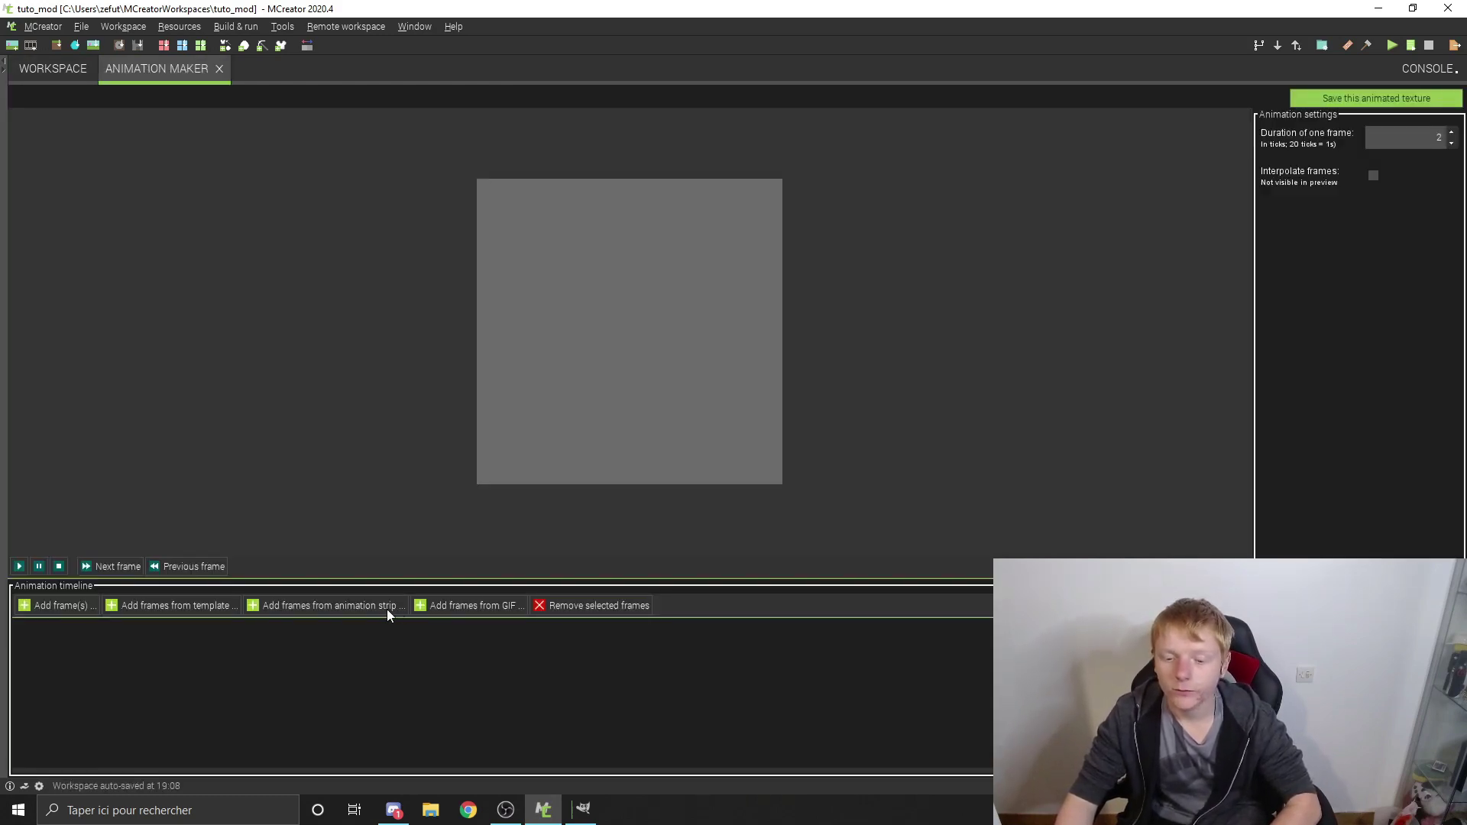
click(356, 607)
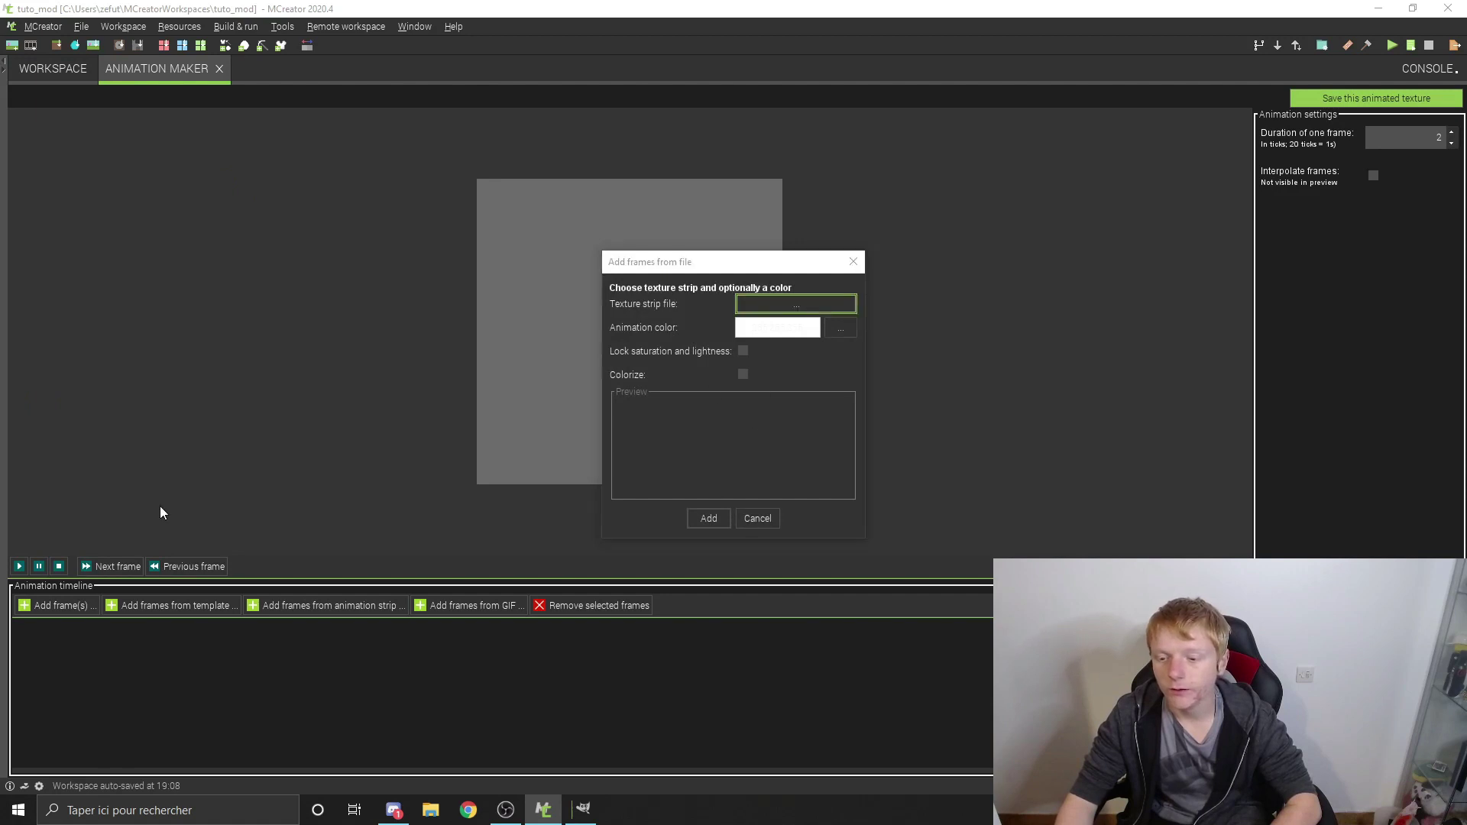
click(537, 367)
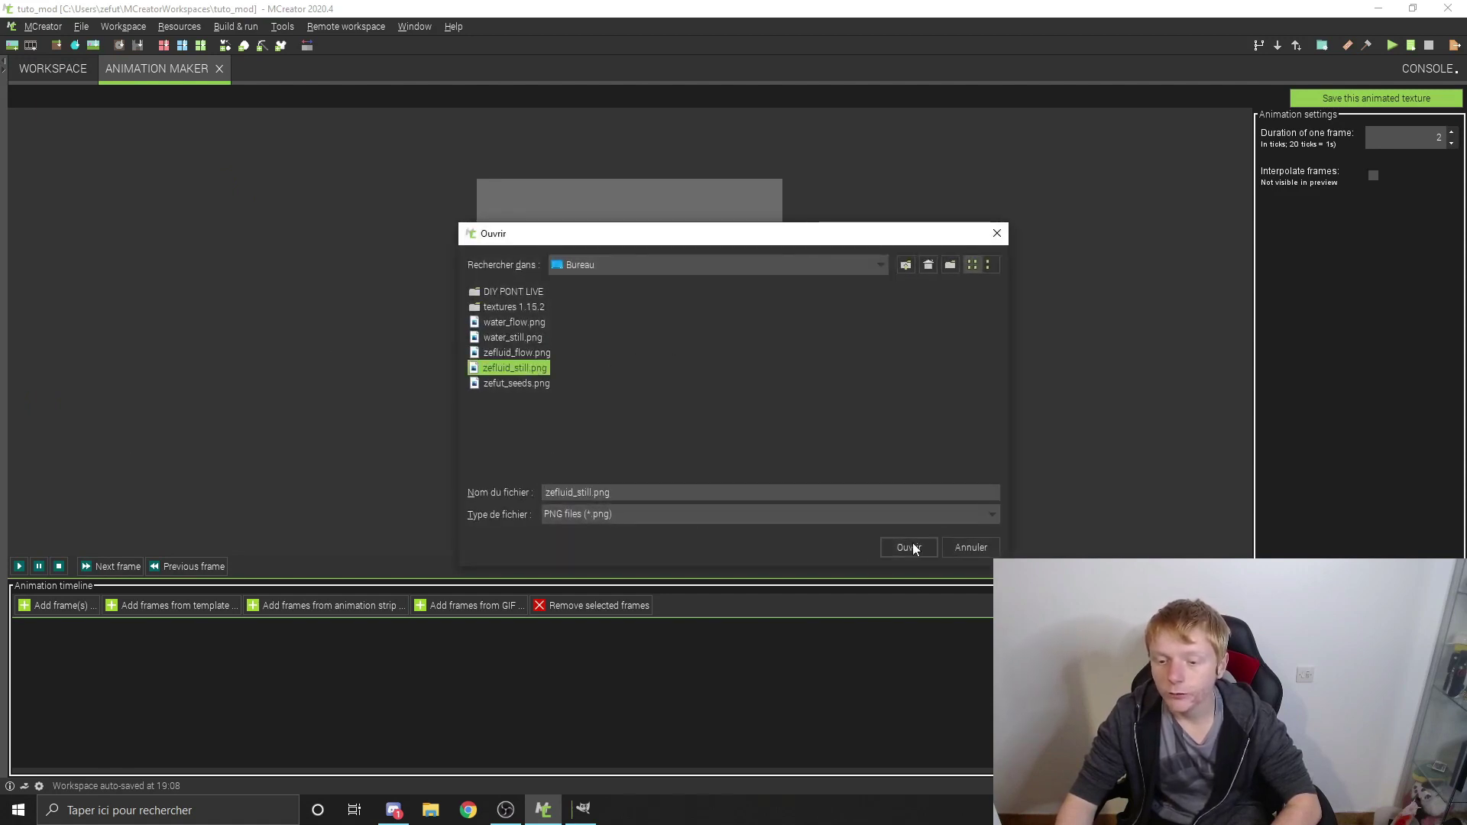
click(891, 546)
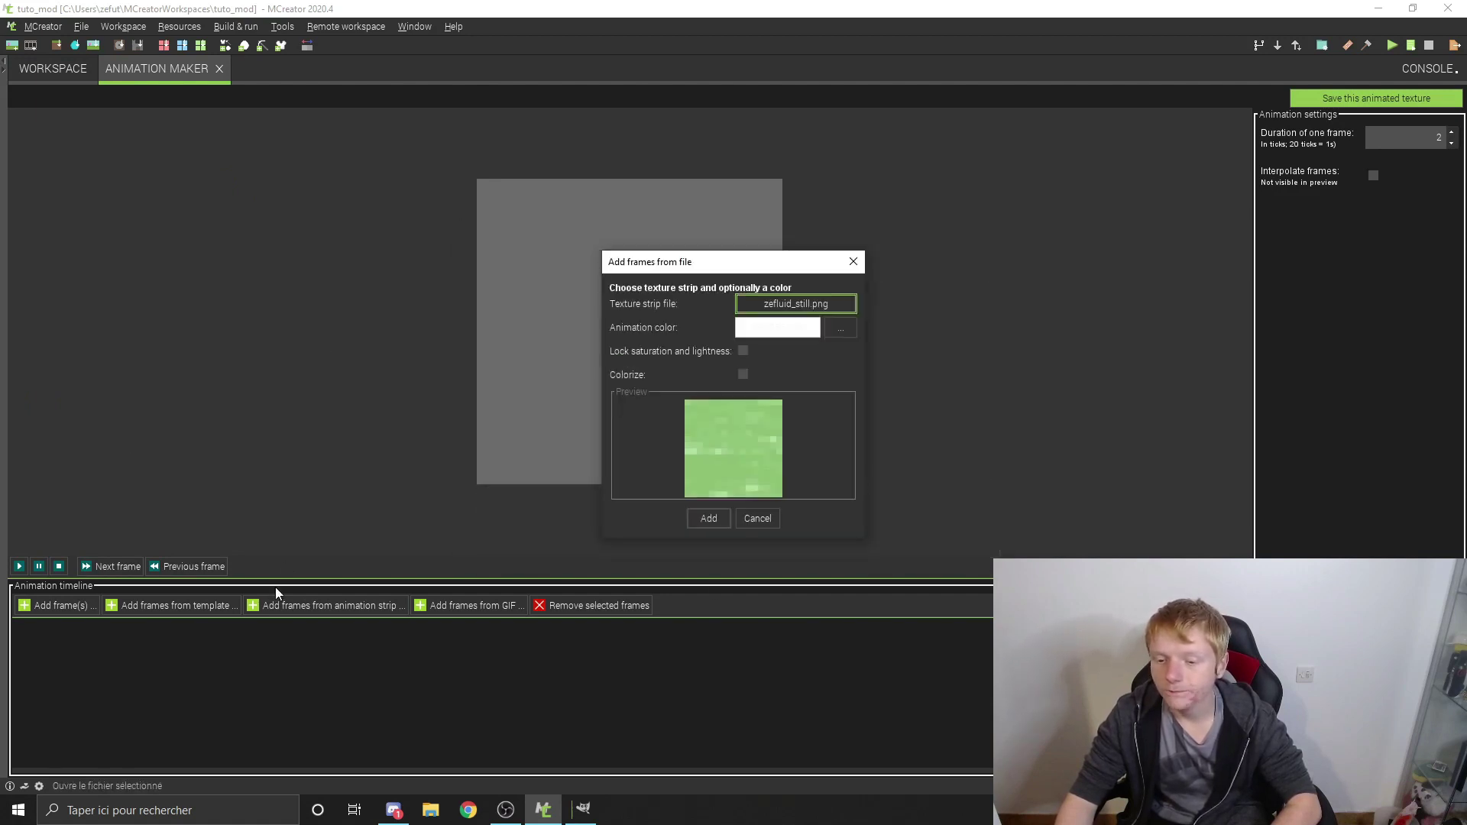
click(710, 519)
click(20, 567)
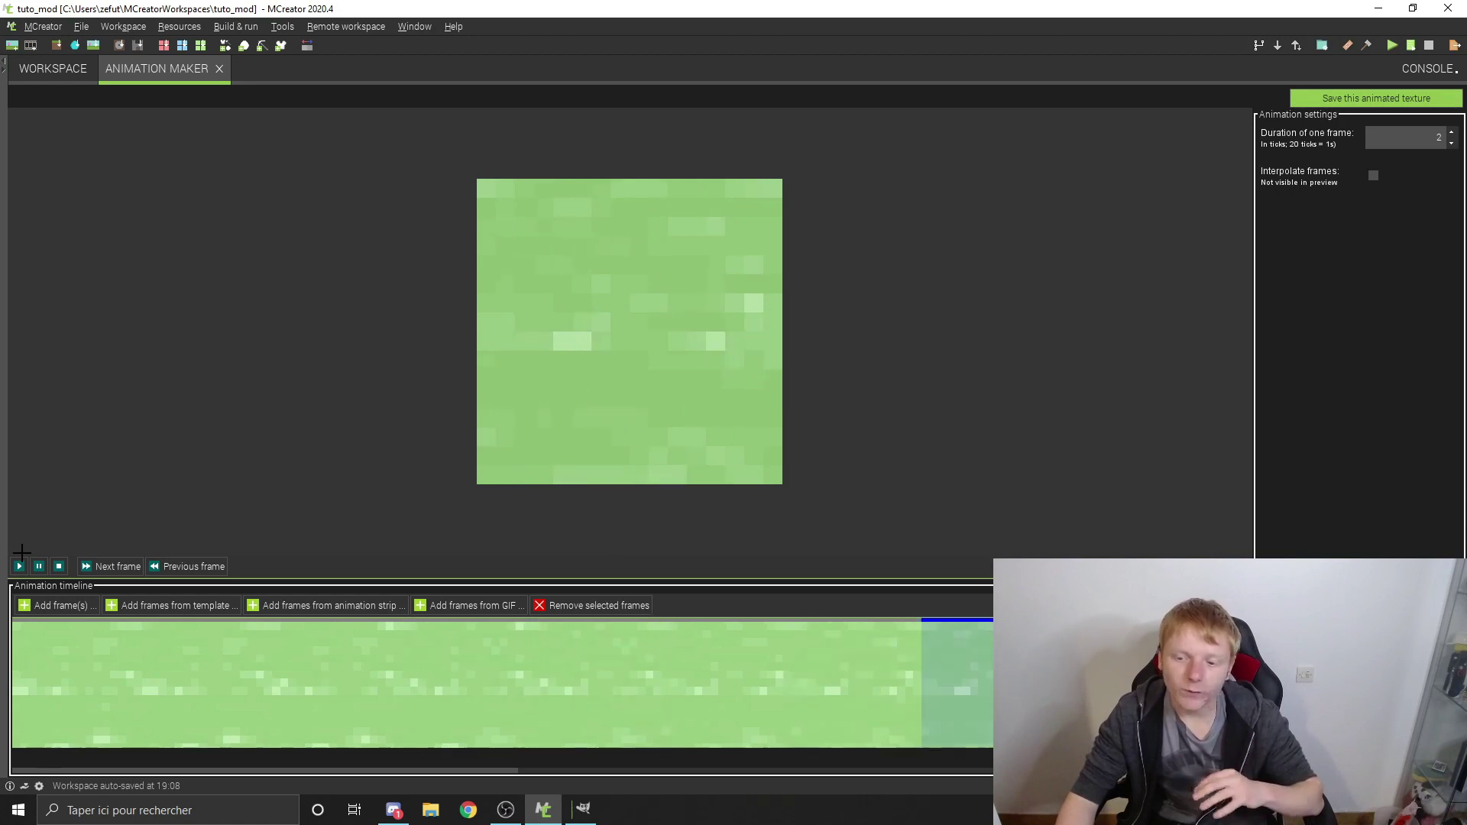
Save the still animation as a block texture named zefluid_sti at size 16 x 16 and close the animation maker
click(1368, 98)
click(705, 421)
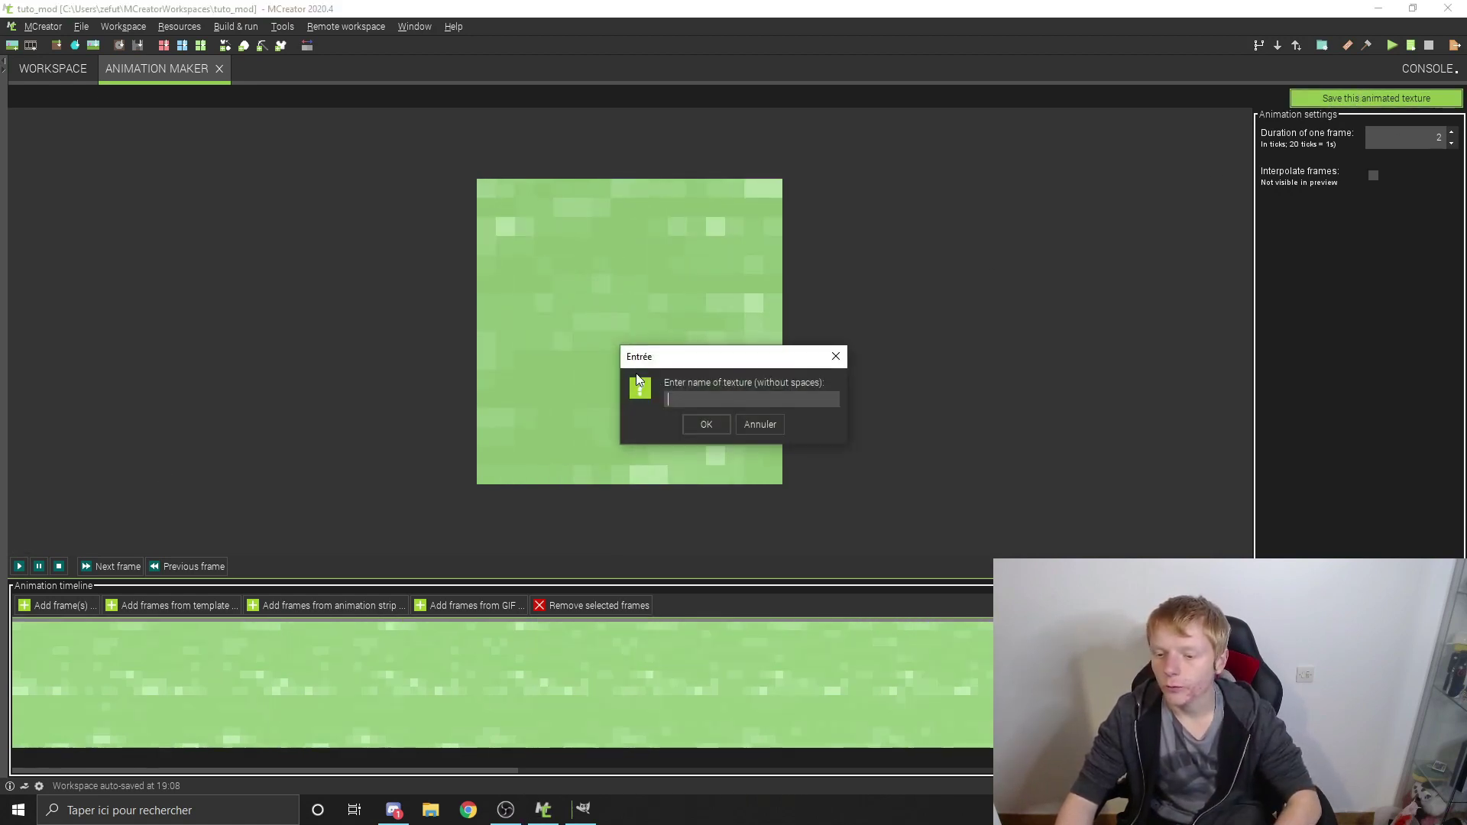
text(zefluid_sti)
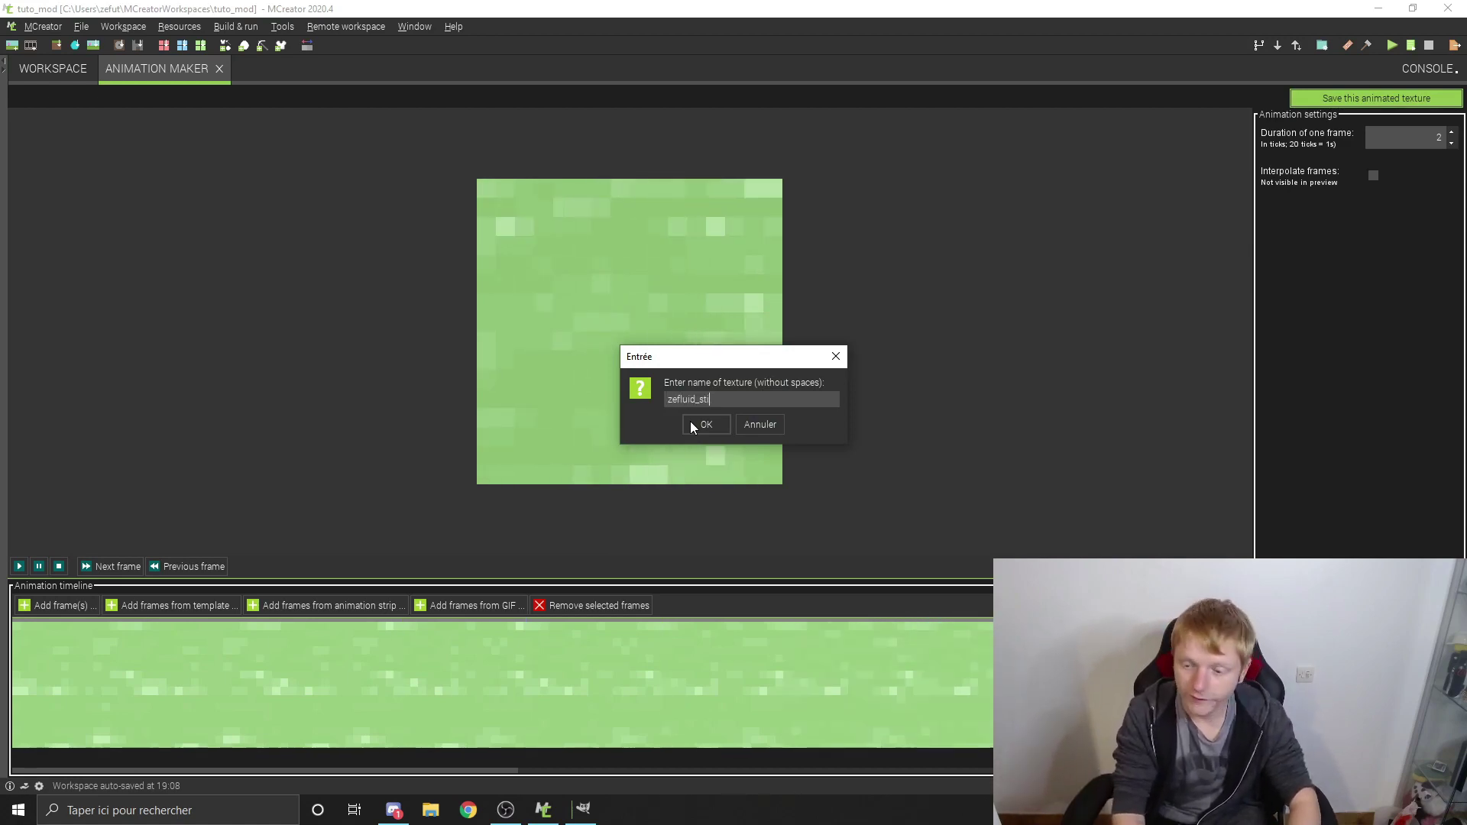
click(691, 422)
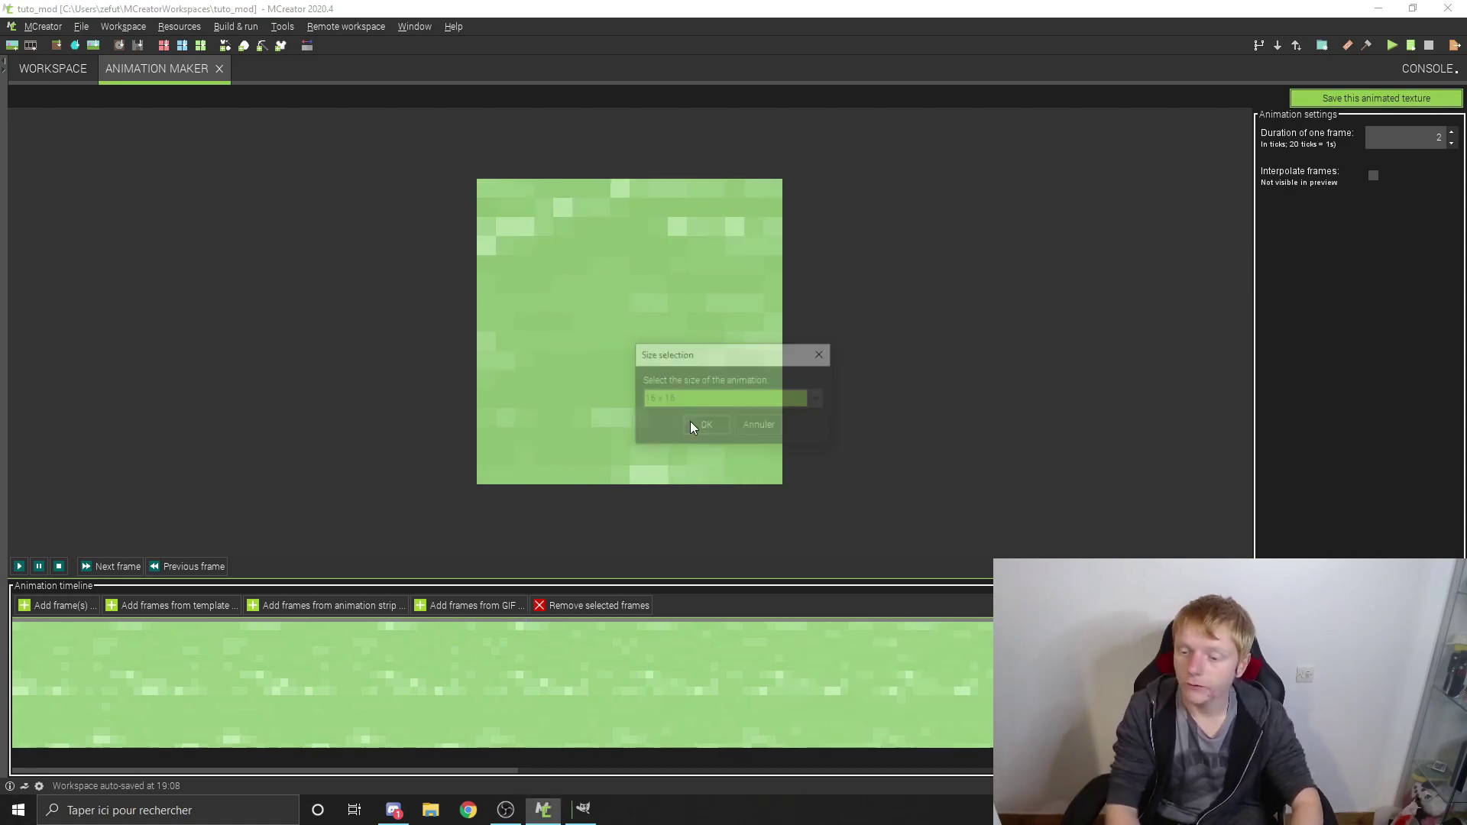
click(690, 420)
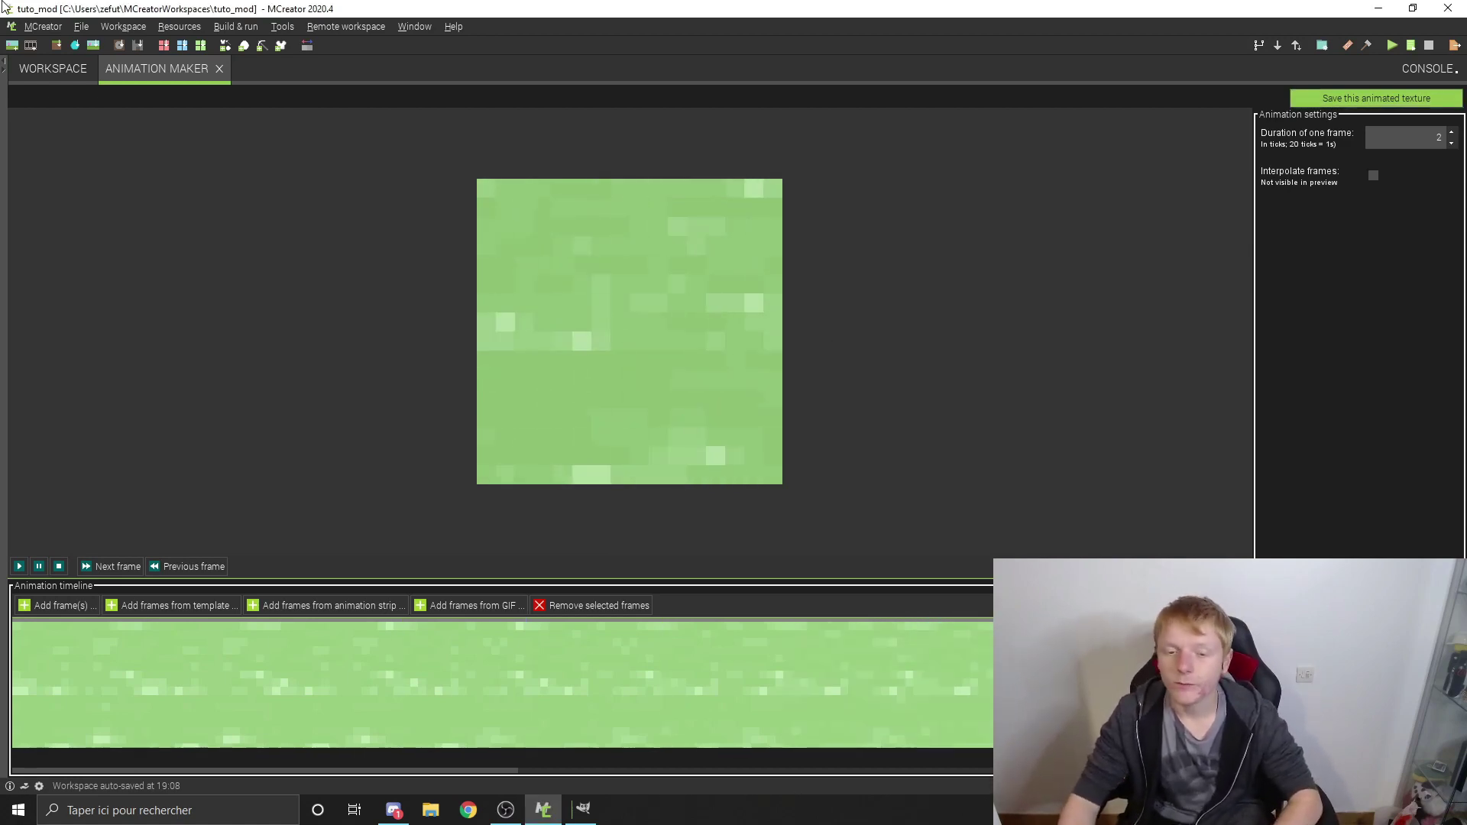
click(220, 67)
Create a new fluid mod element named Zefluid in the workspace
click(14, 166)
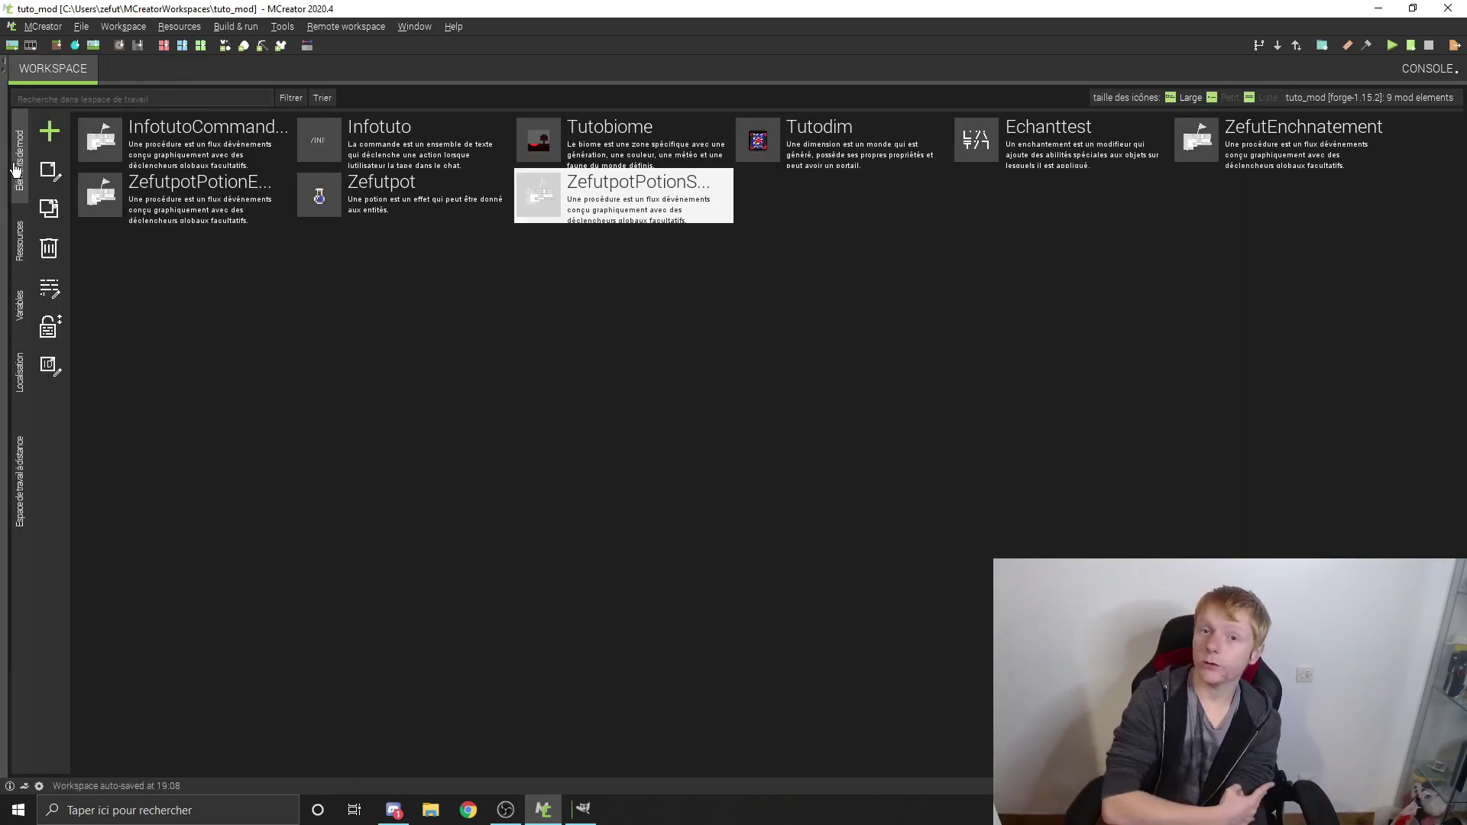
click(49, 131)
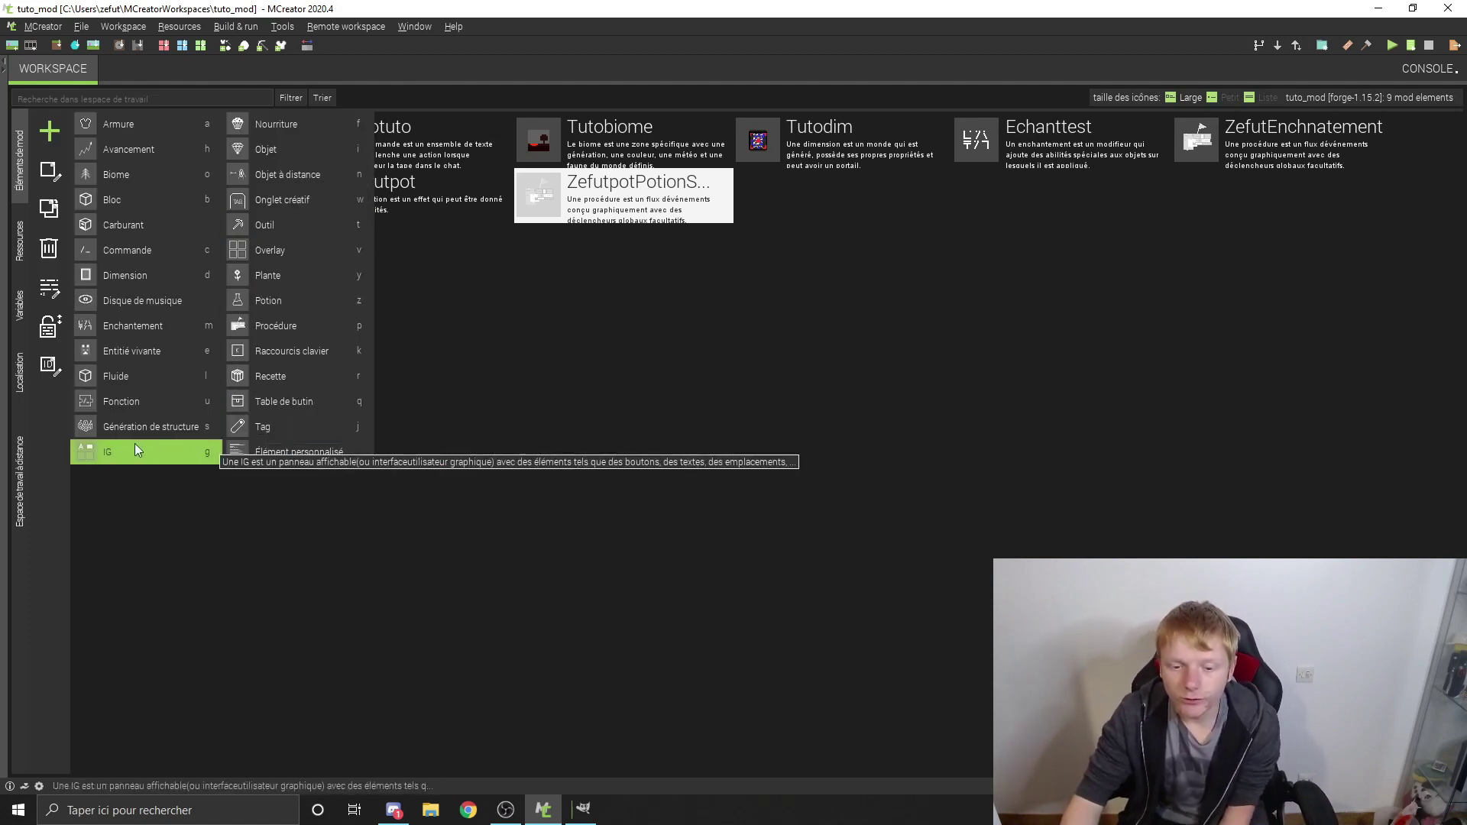
click(133, 379)
text(Z)
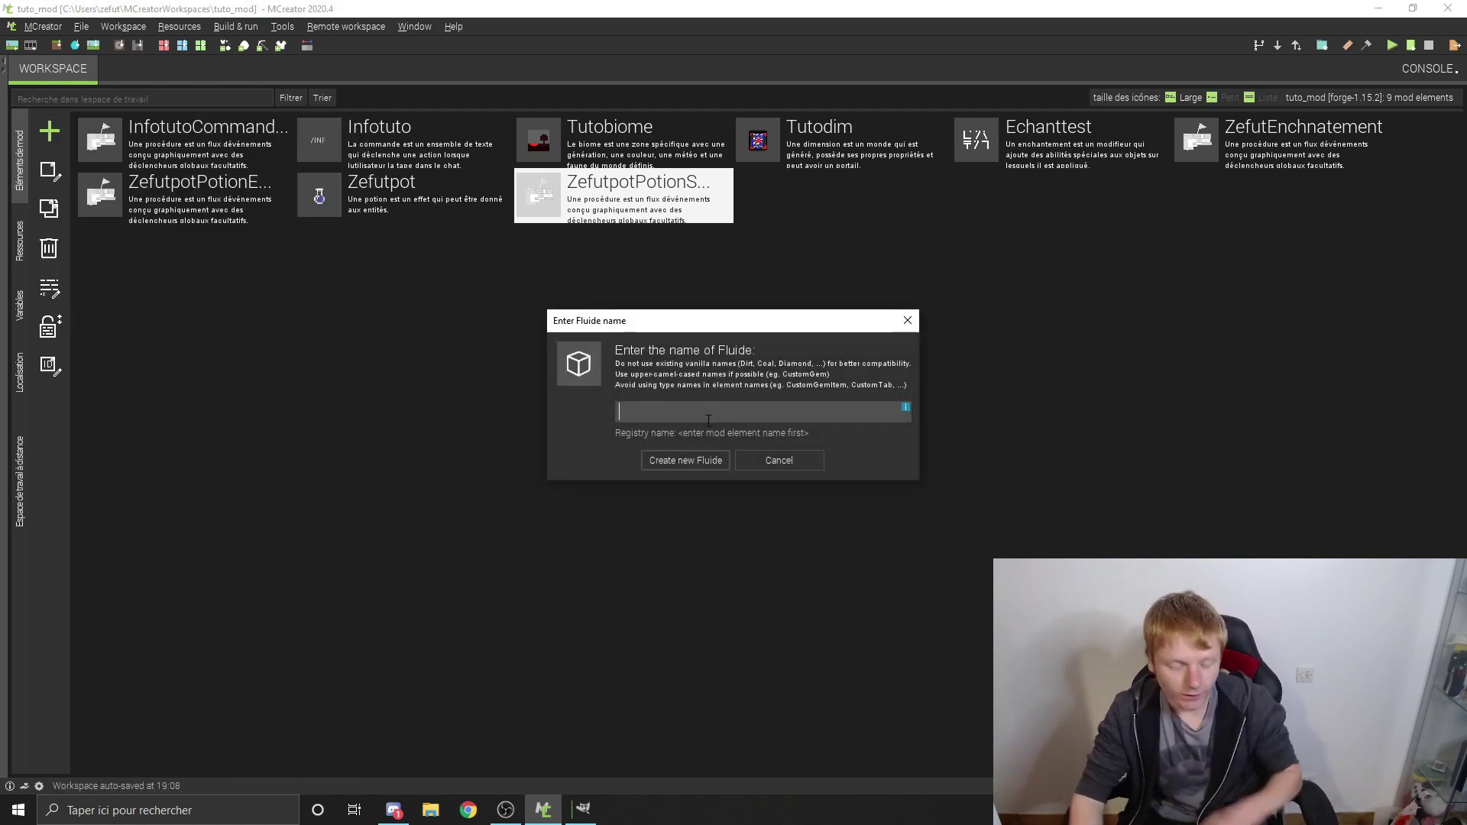
text(efluu)
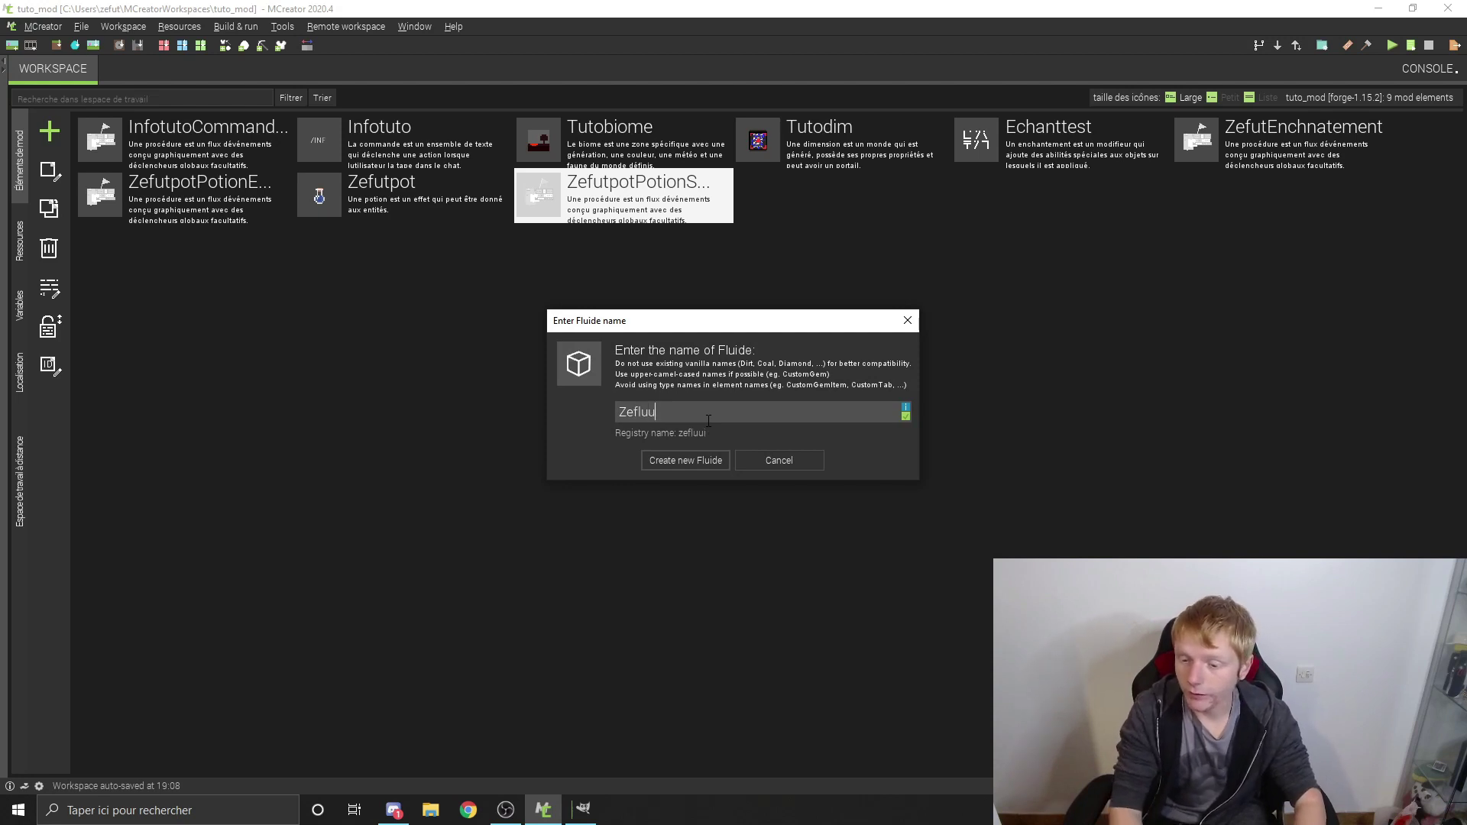
text(id)
key(Return)
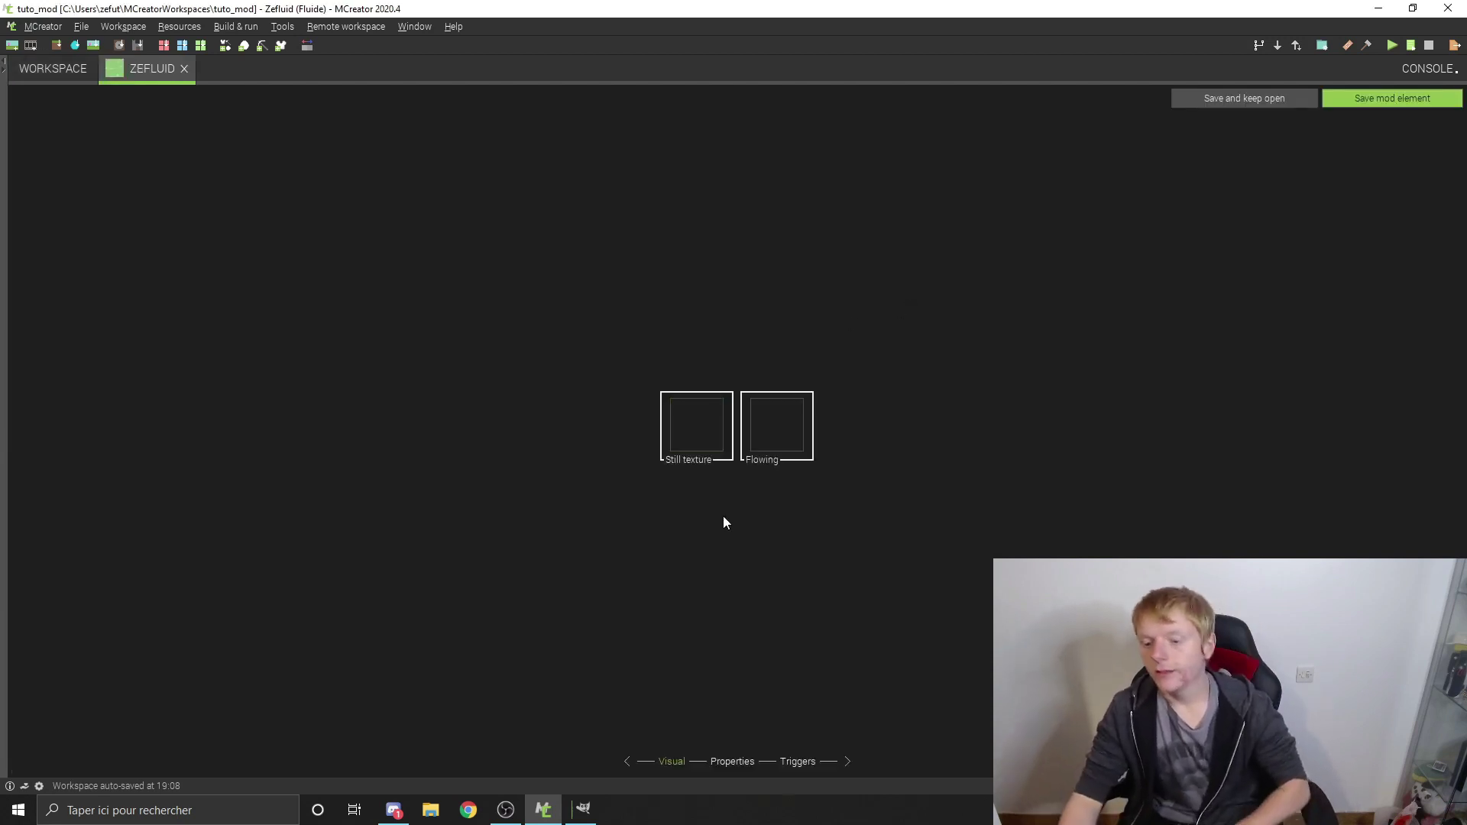
Assign zefluid_sti as the fluid's still texture and zefluid_flow as its flowing texture
click(699, 436)
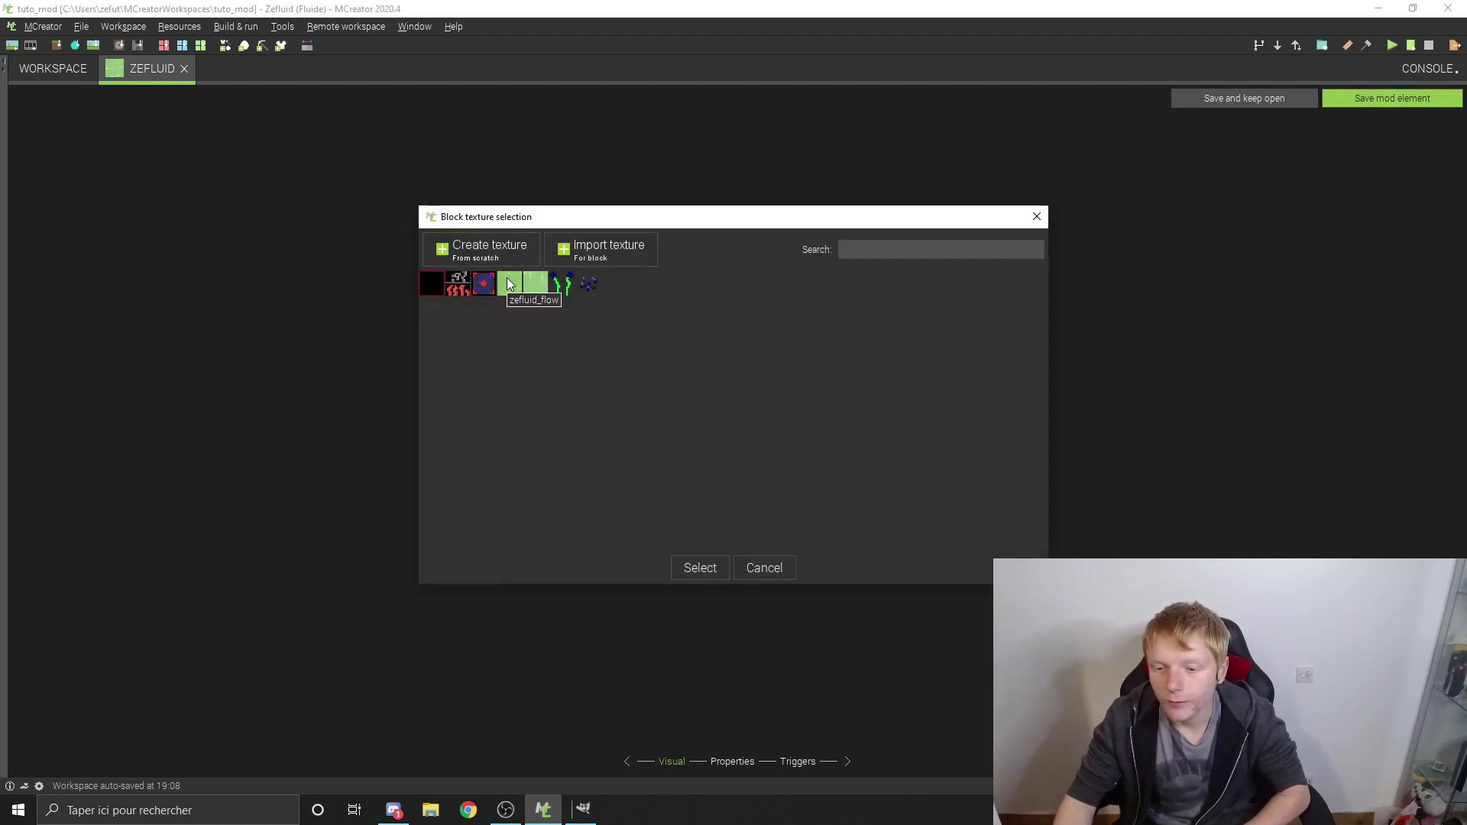
click(530, 283)
key(Return)
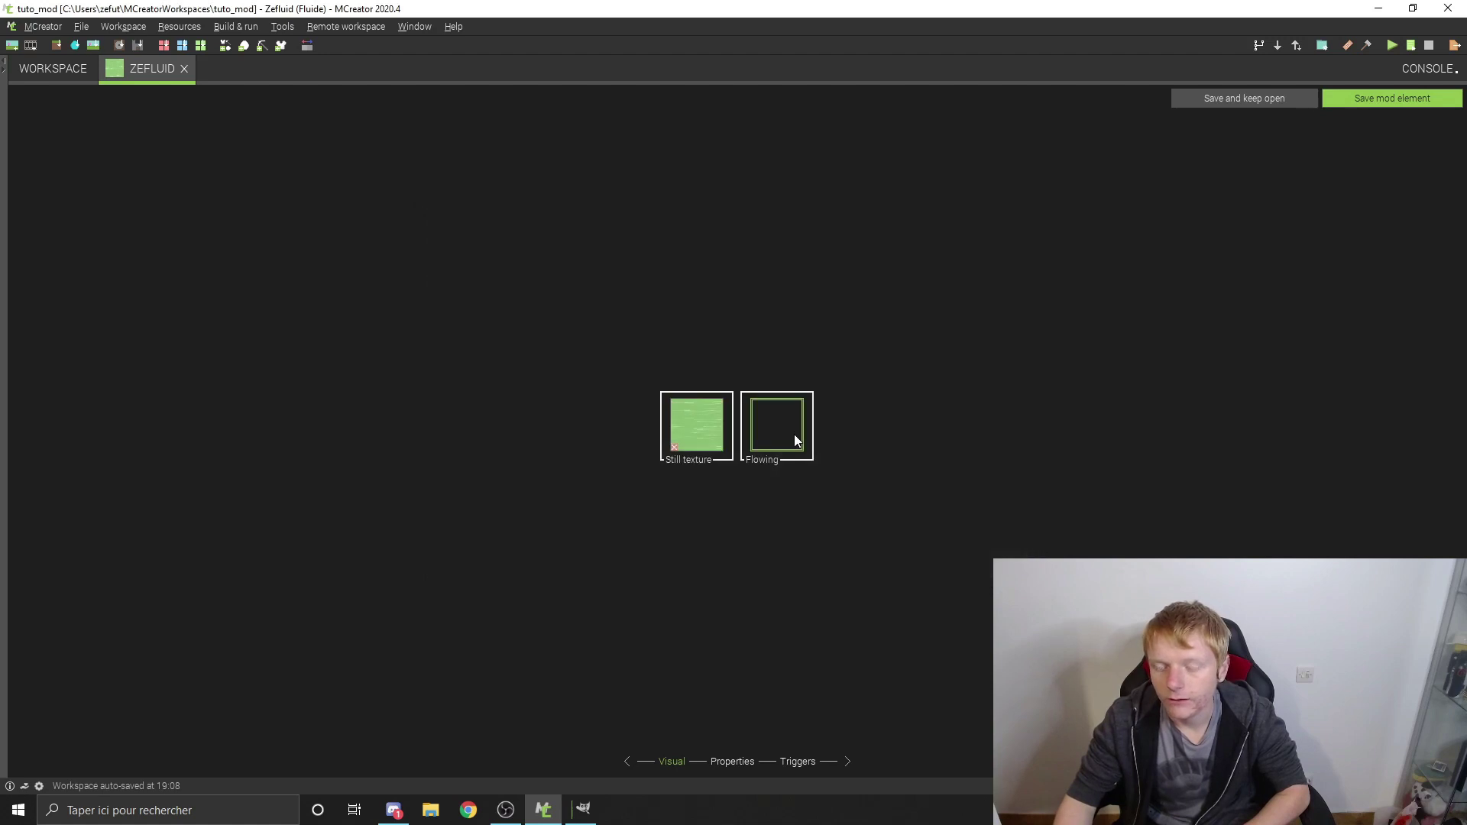
click(756, 412)
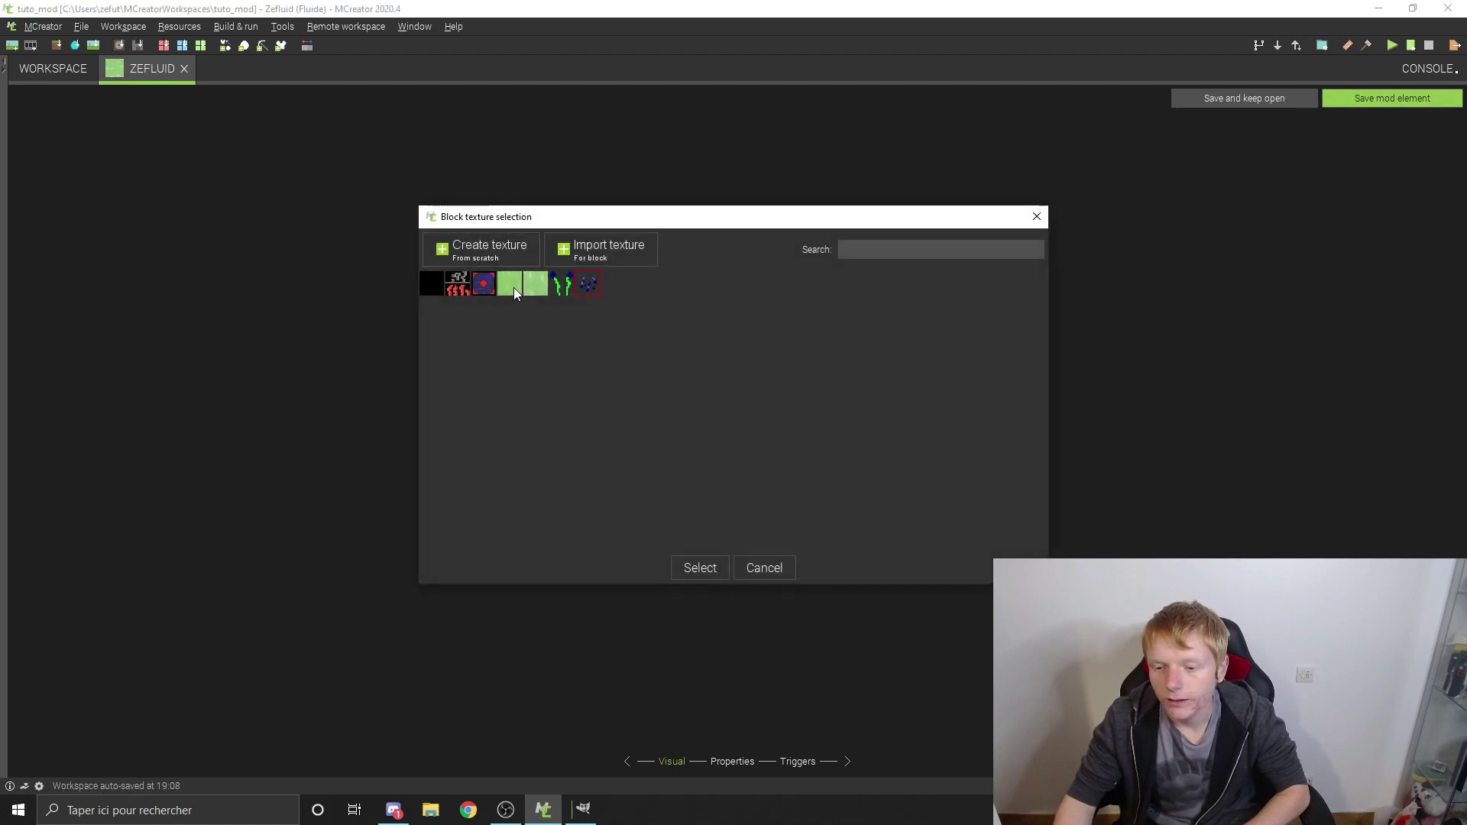
double_click(513, 288)
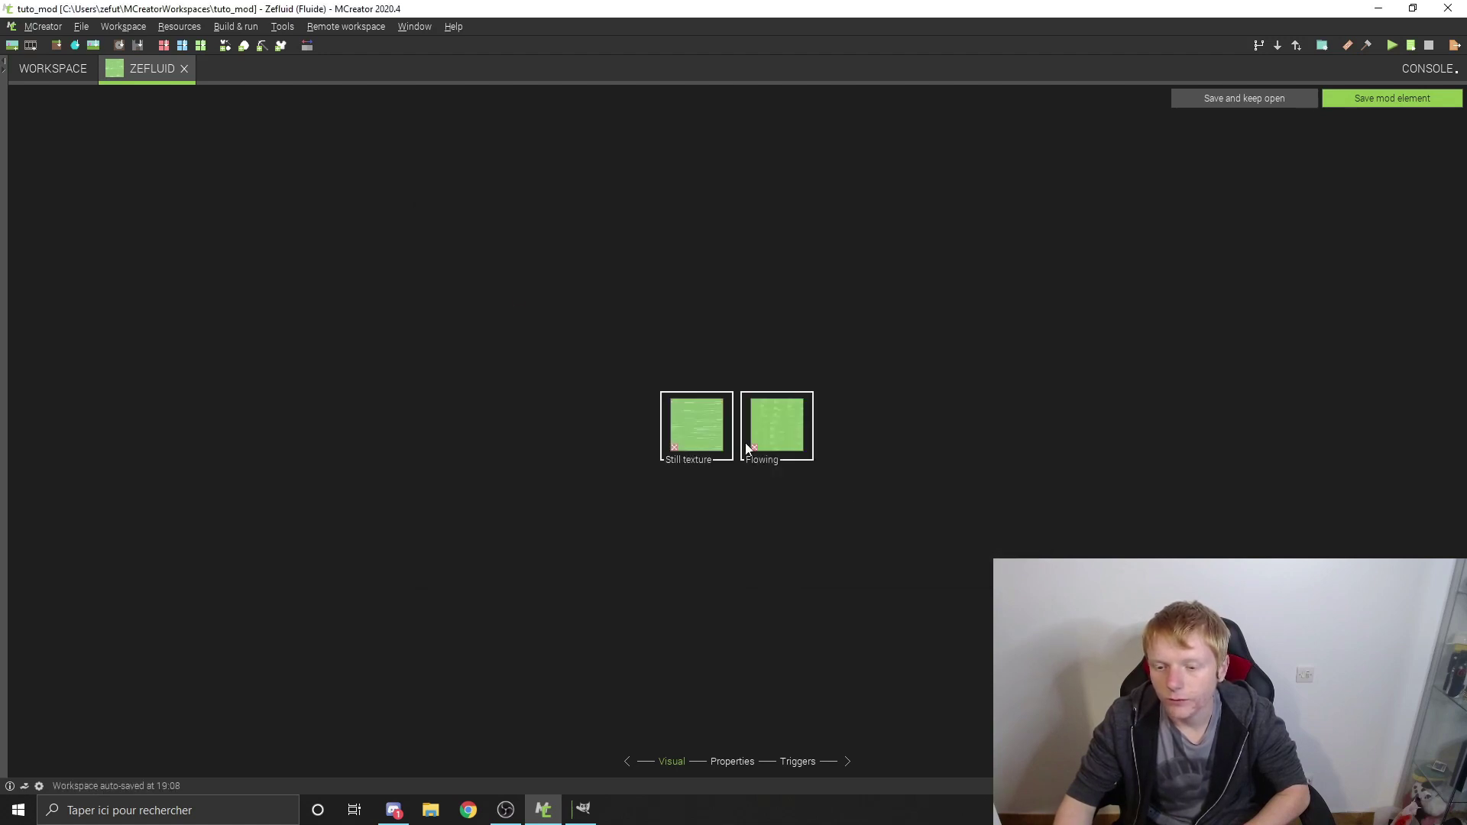
click(1373, 102)
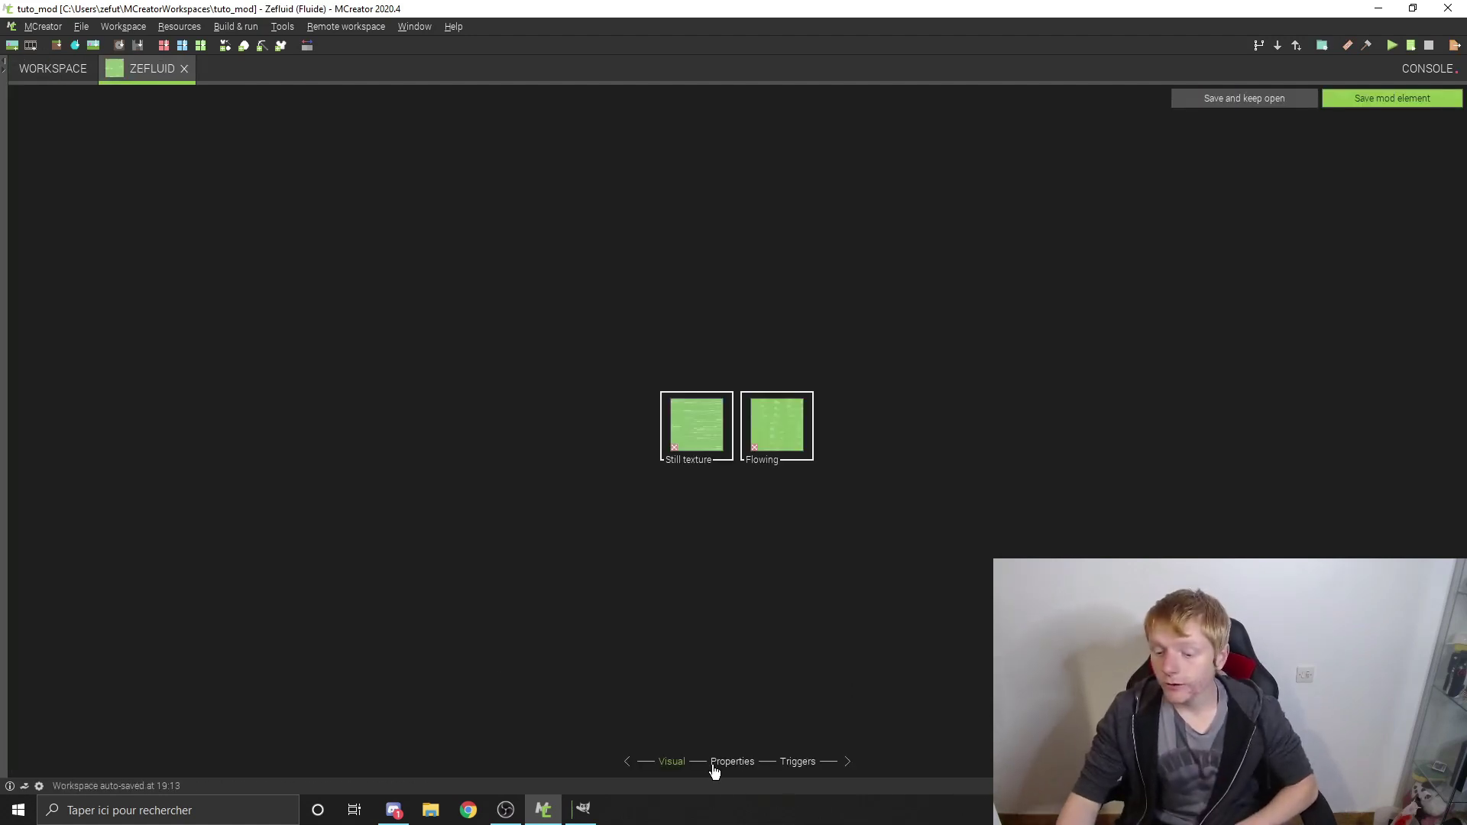
Open the fluid's properties and read the help notes on density and viscosity
click(714, 764)
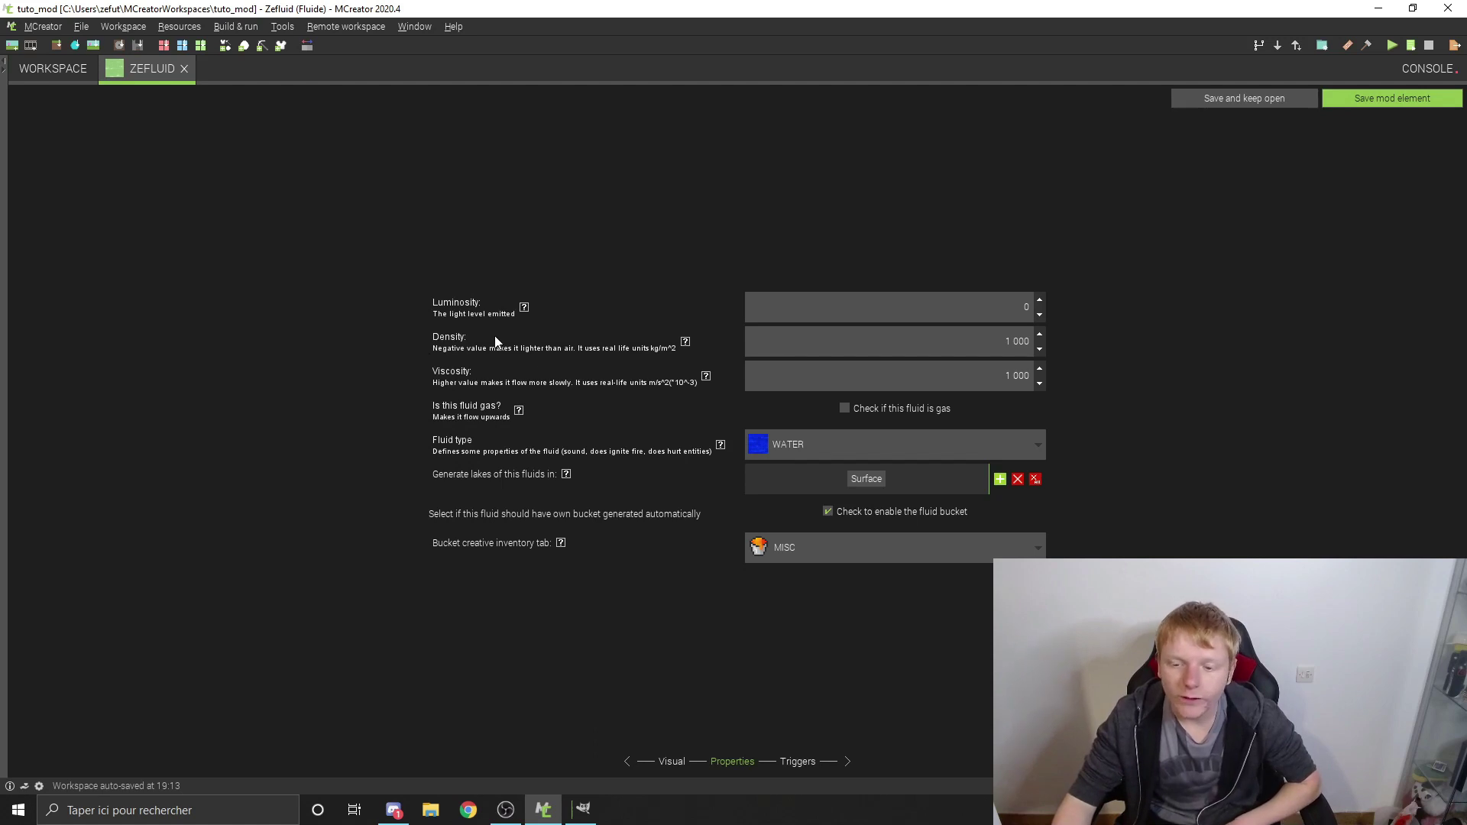
click(687, 343)
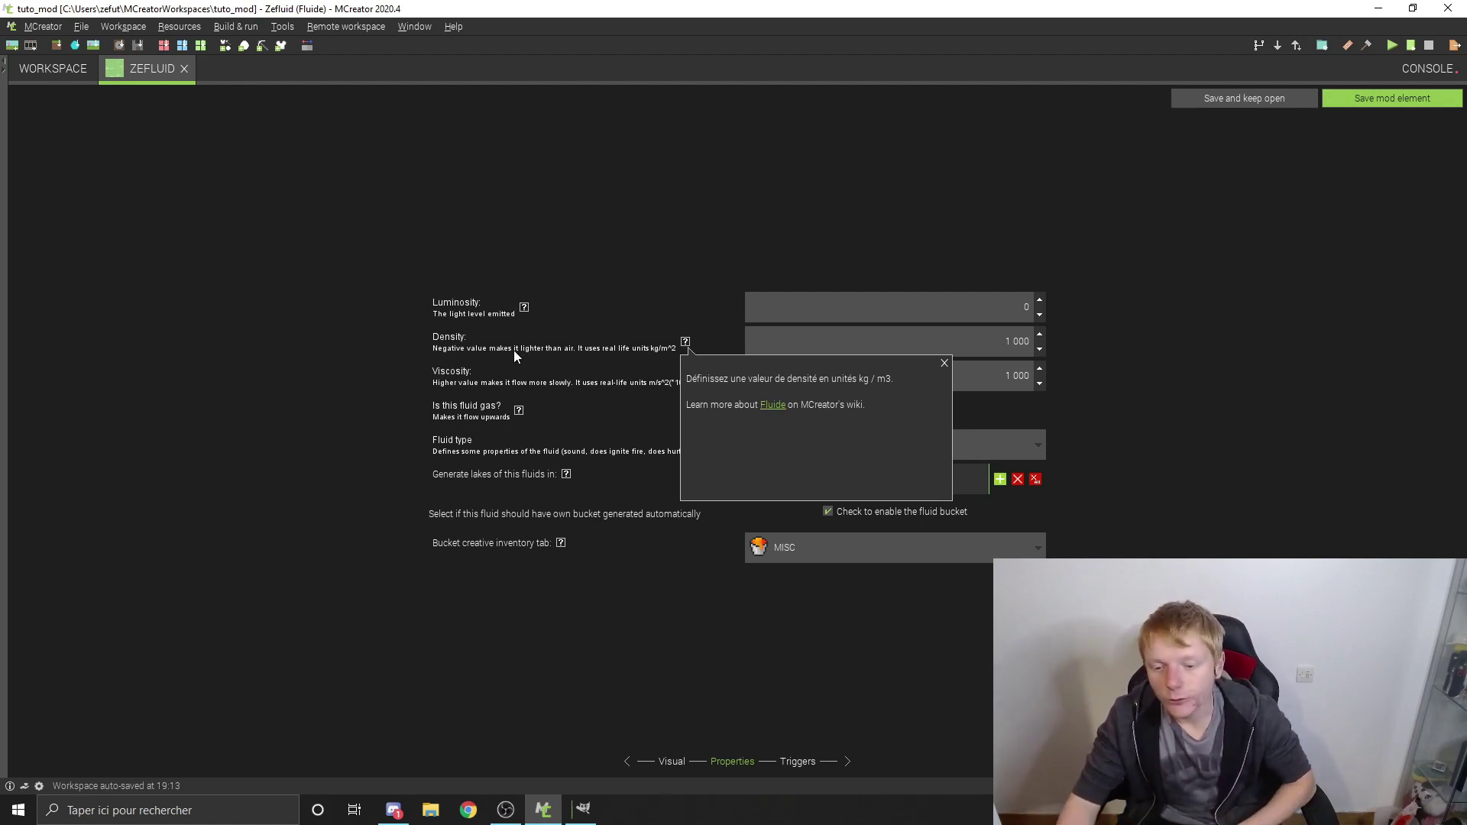
click(944, 363)
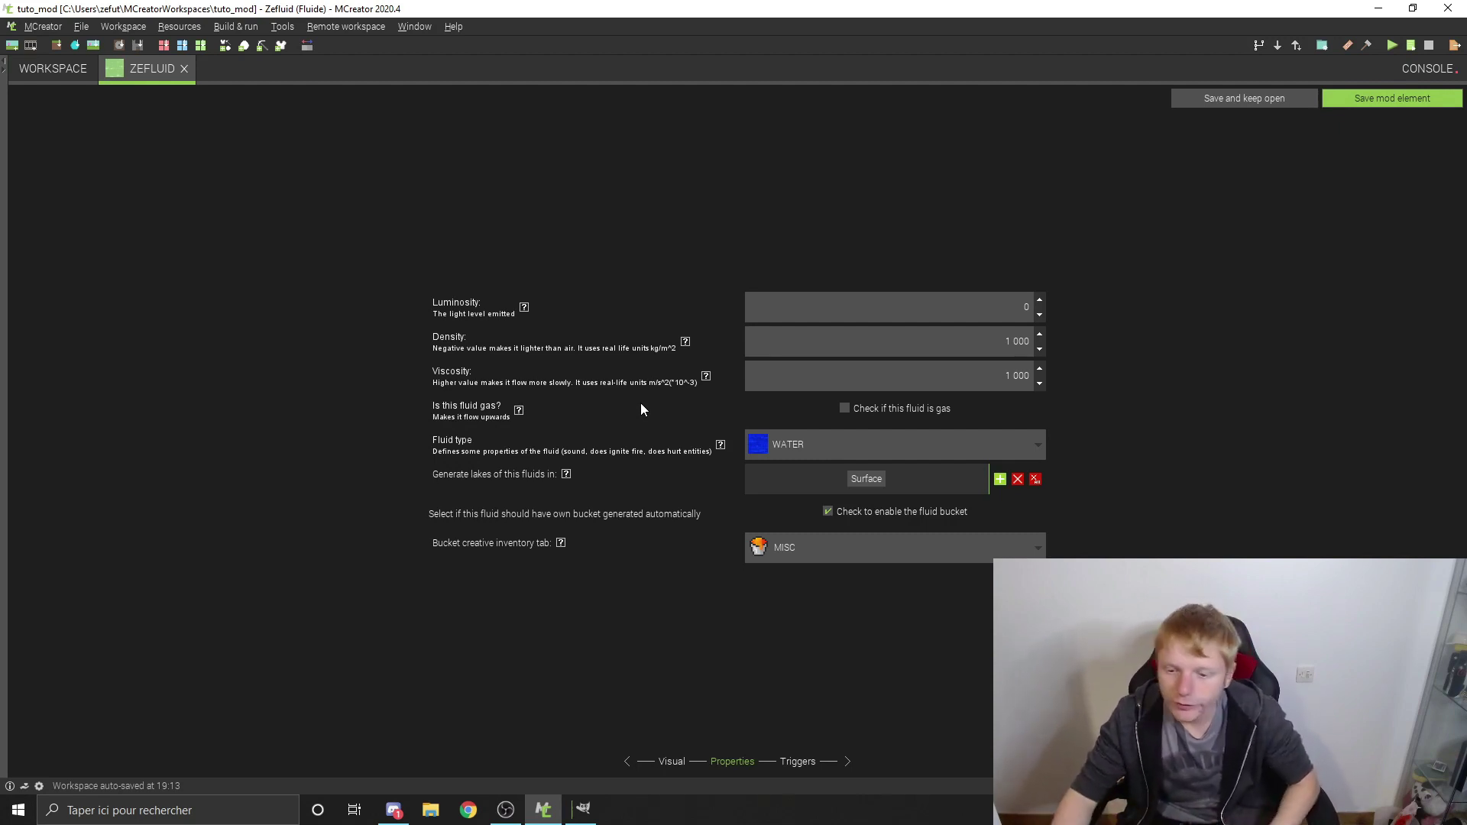
click(707, 378)
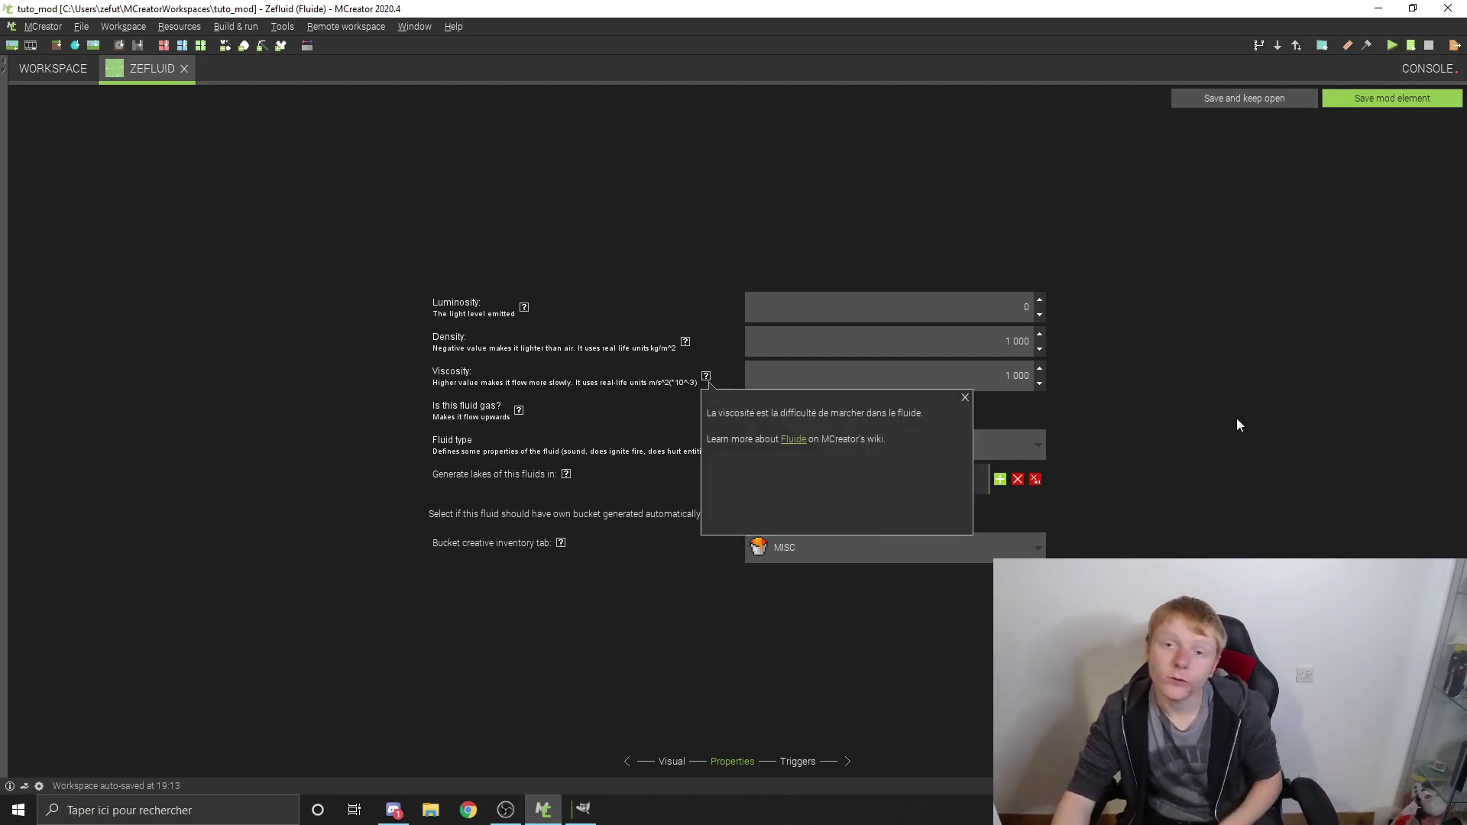
click(966, 398)
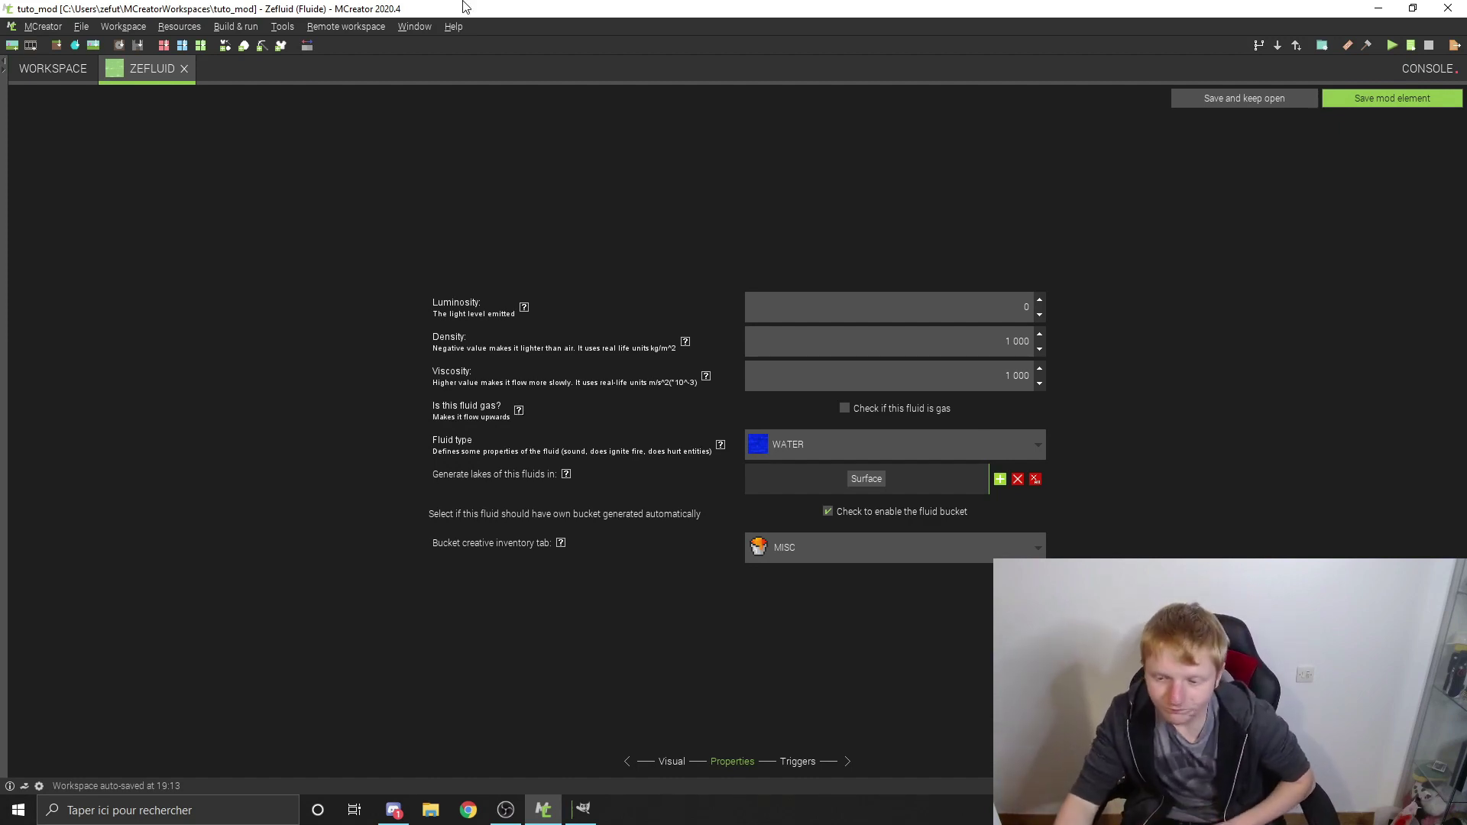
Keep WATER as the fluid type and clear all dimensions from the lake generation list
click(877, 450)
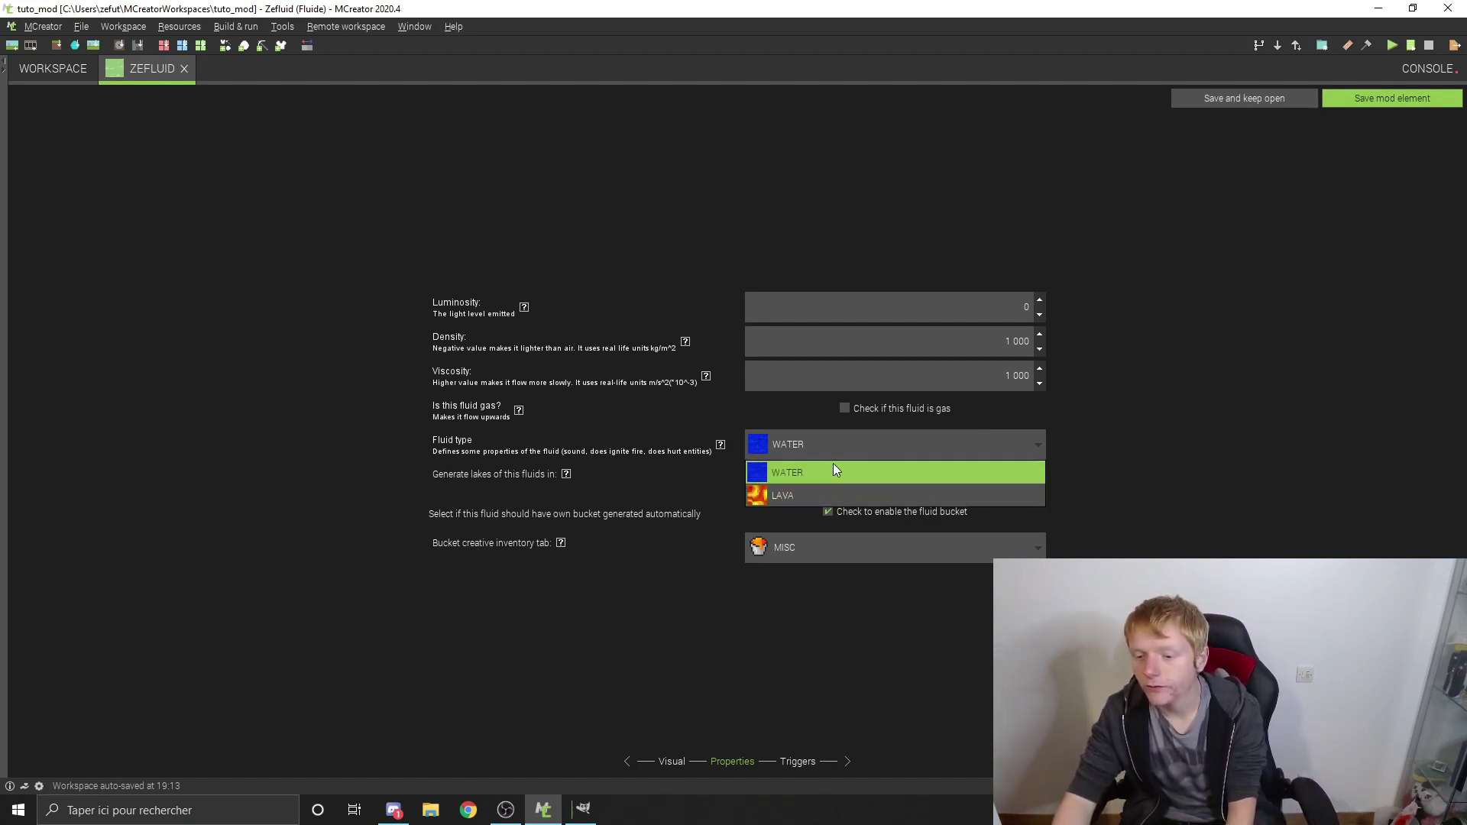
click(895, 450)
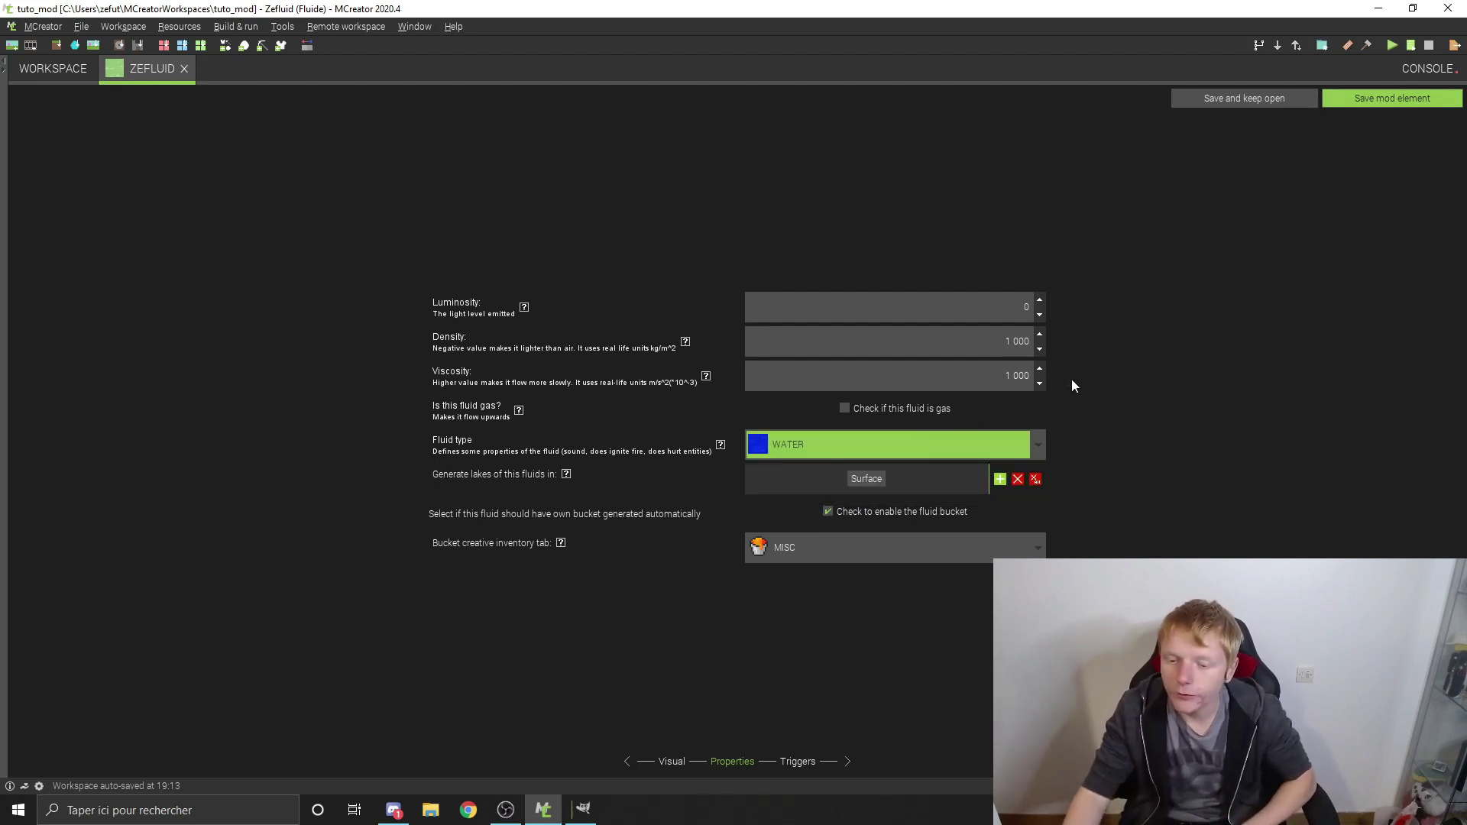
click(1035, 479)
click(999, 479)
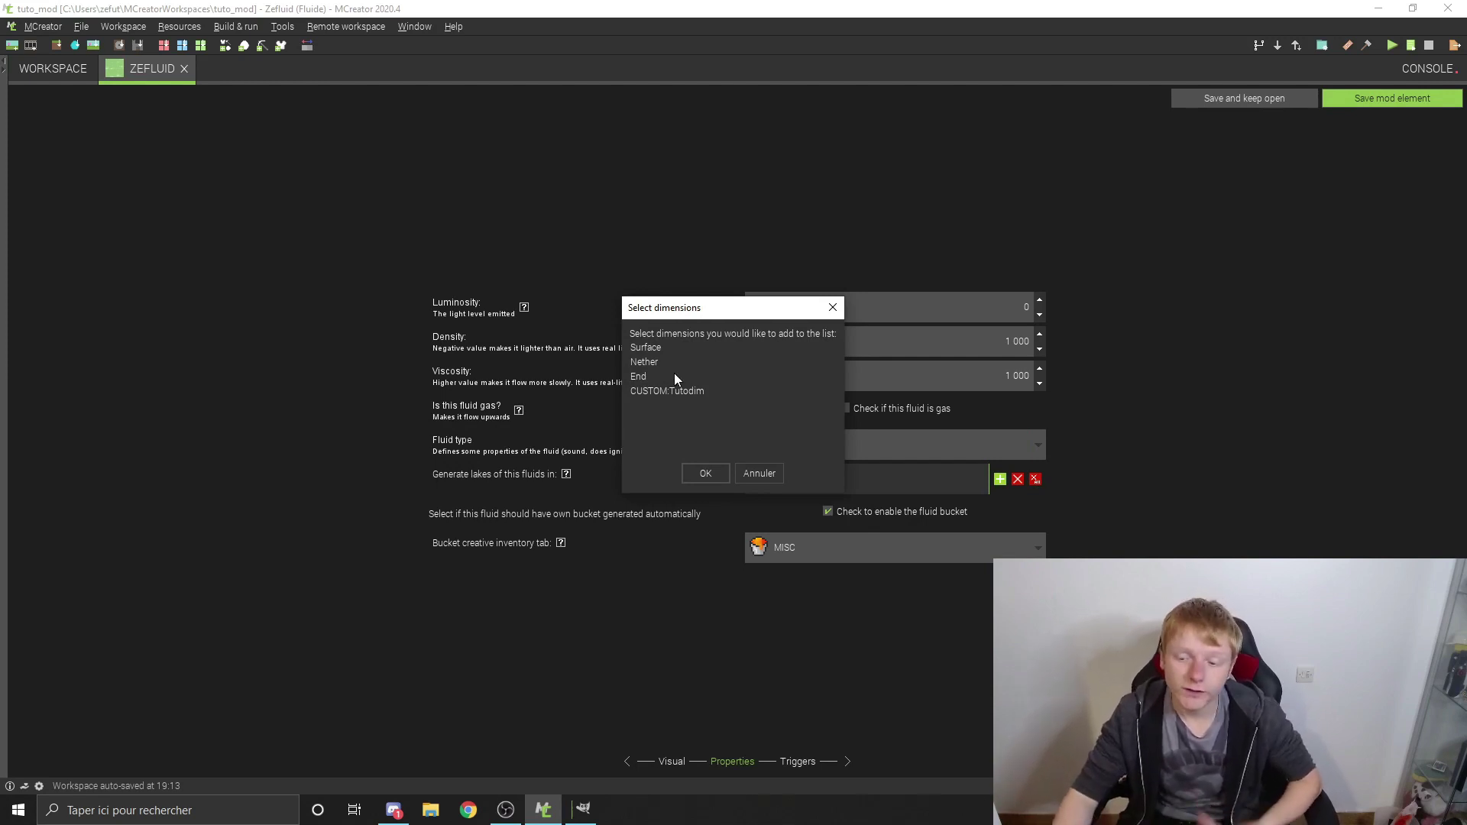
click(833, 308)
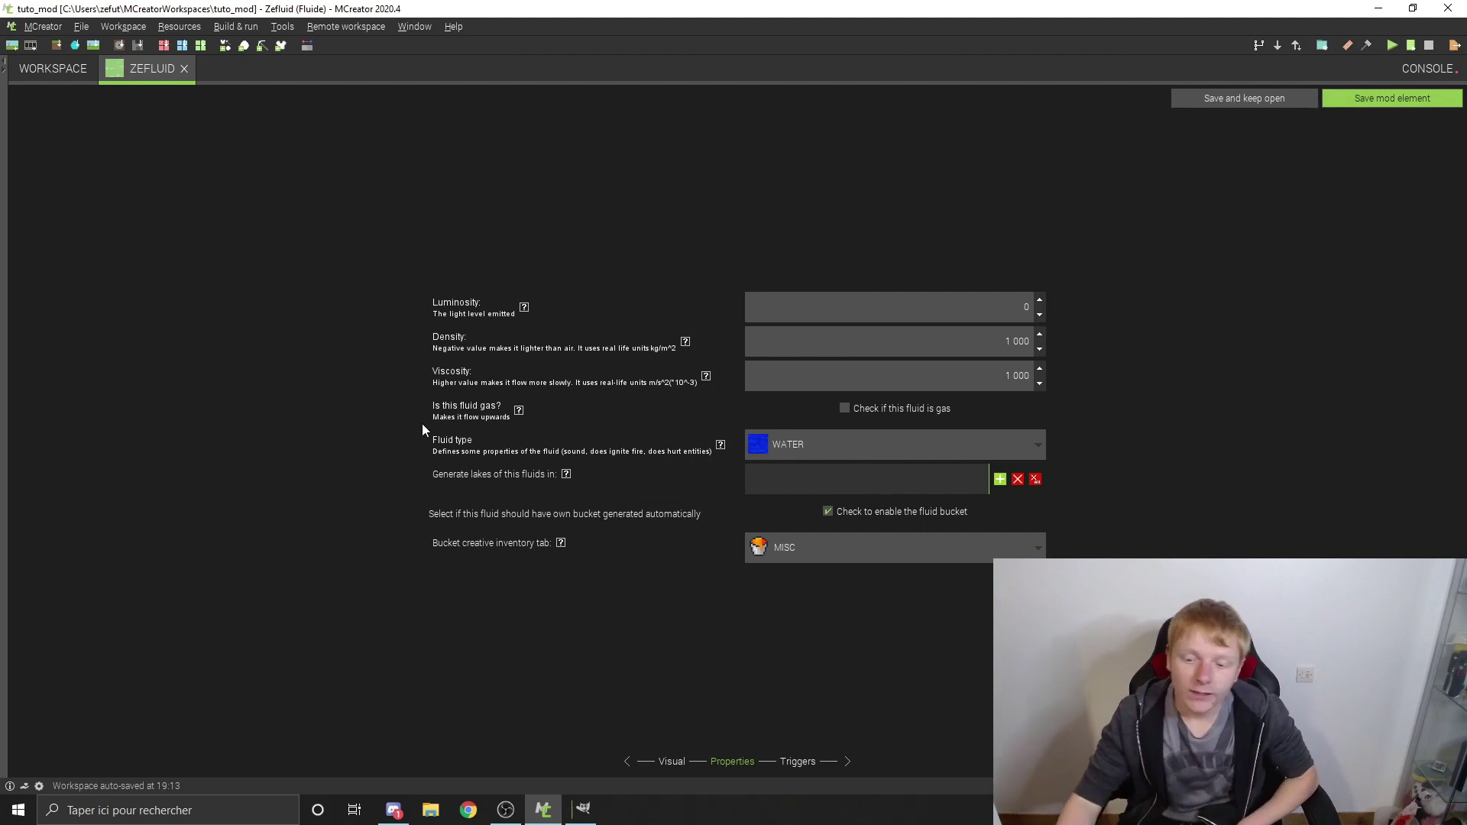
Keep the bucket in the MISC creative tab and save the fluid mod element with no trigger procedures
click(917, 549)
click(836, 600)
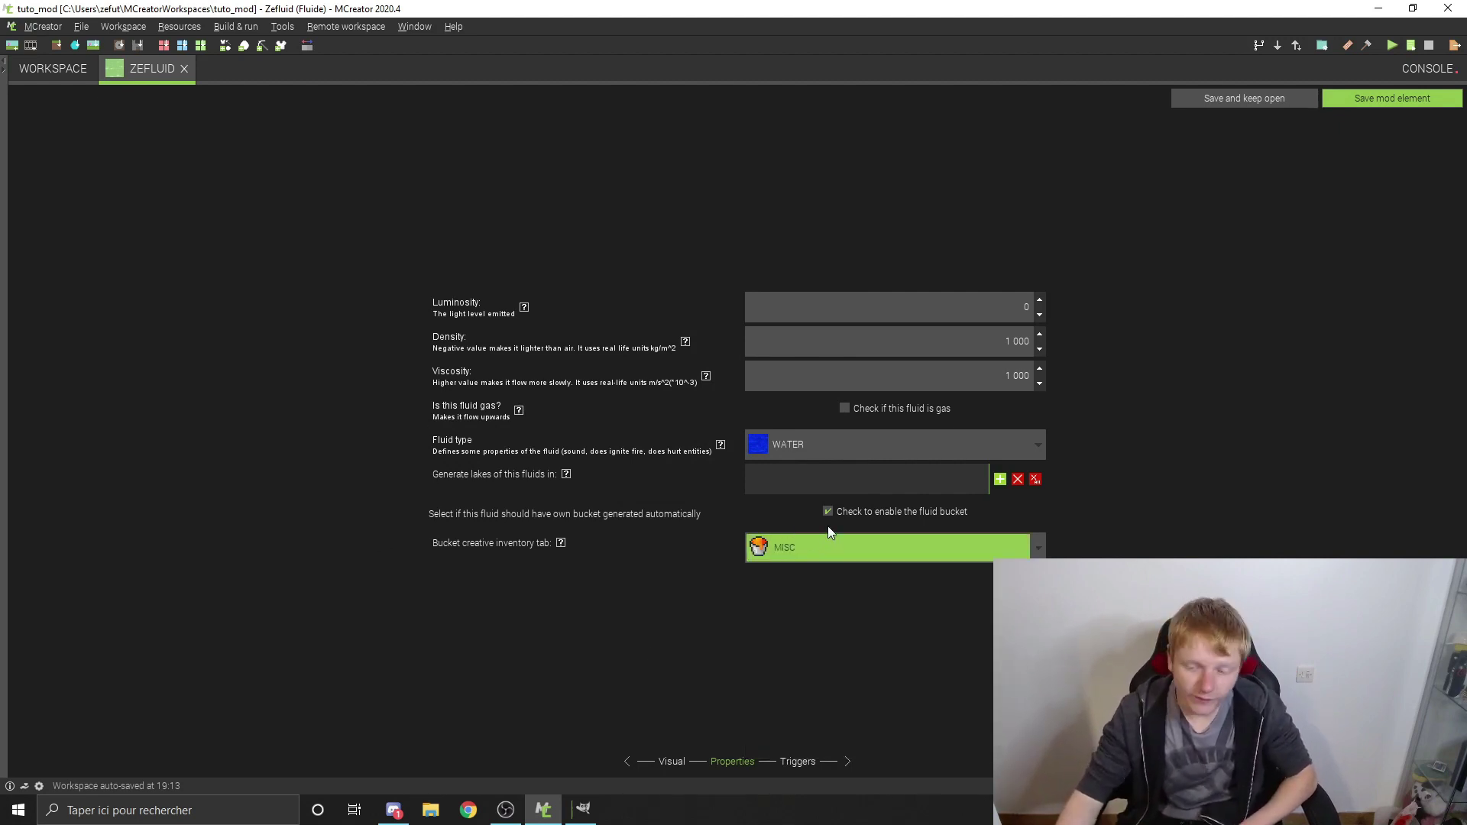
click(810, 762)
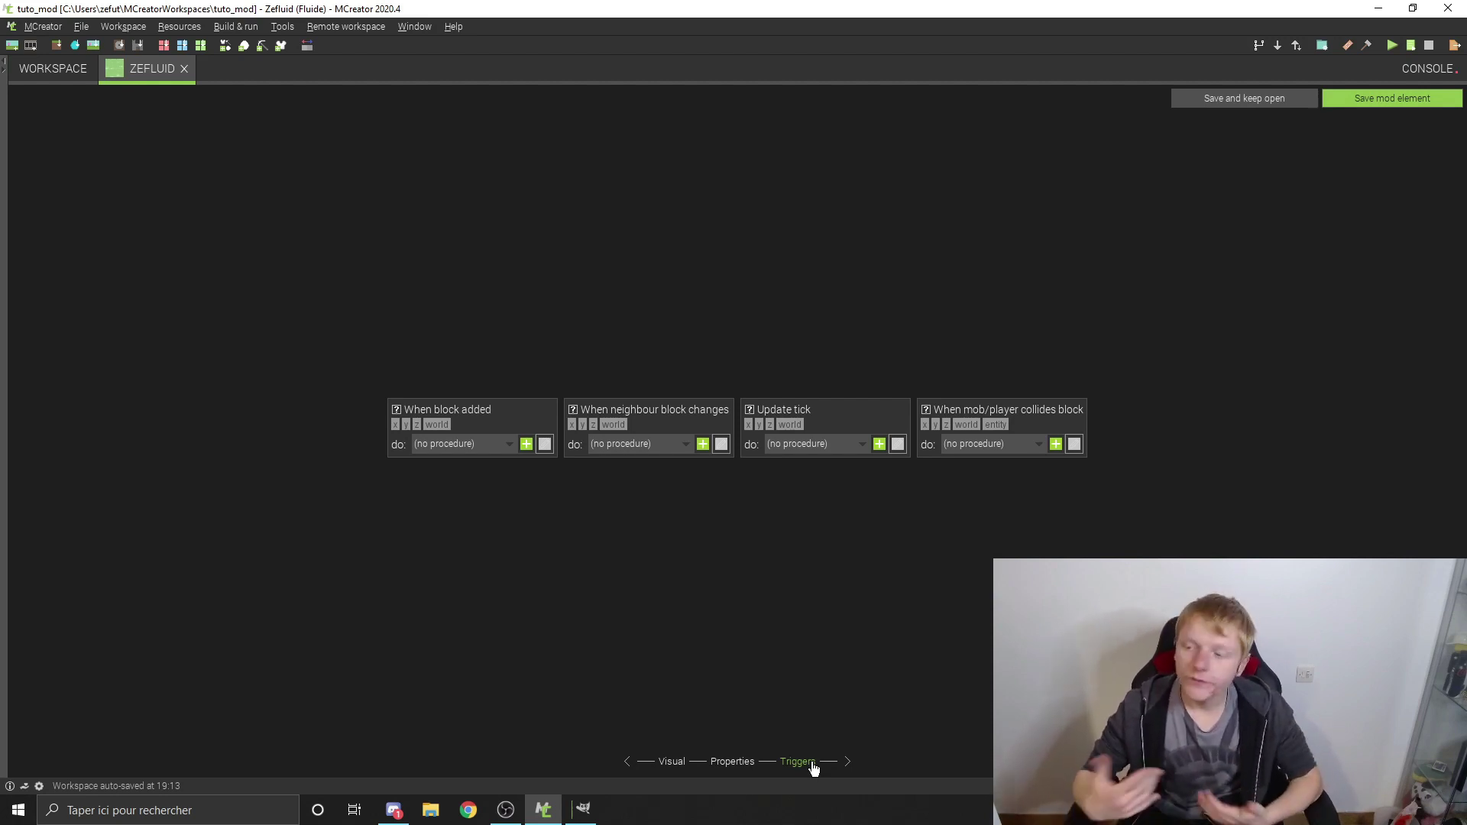
click(1394, 101)
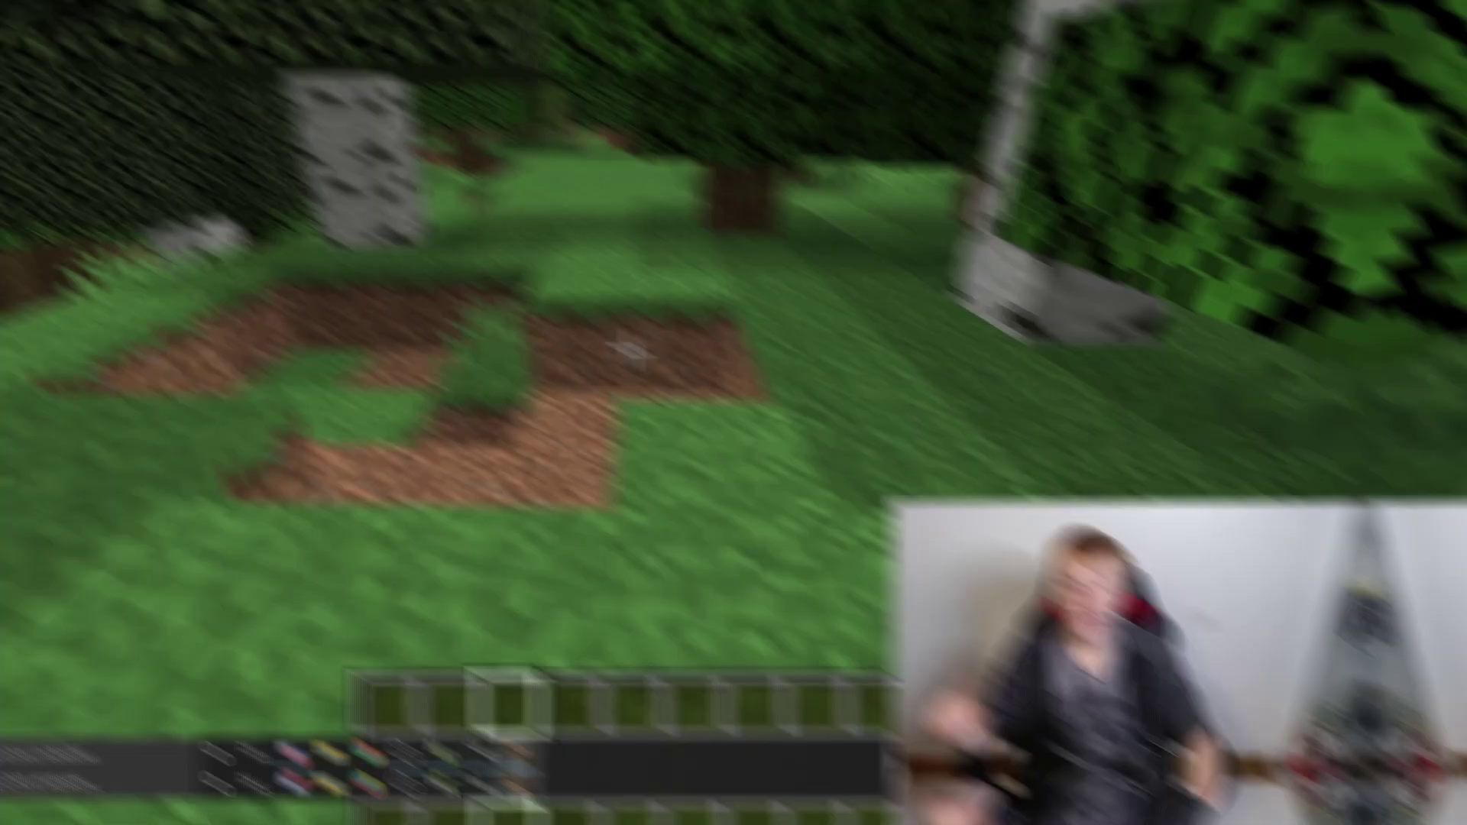
In the Minecraft test world, search the creative items for "zef" and put the Zefluid Bucket in the first hotbar slot
key(e)
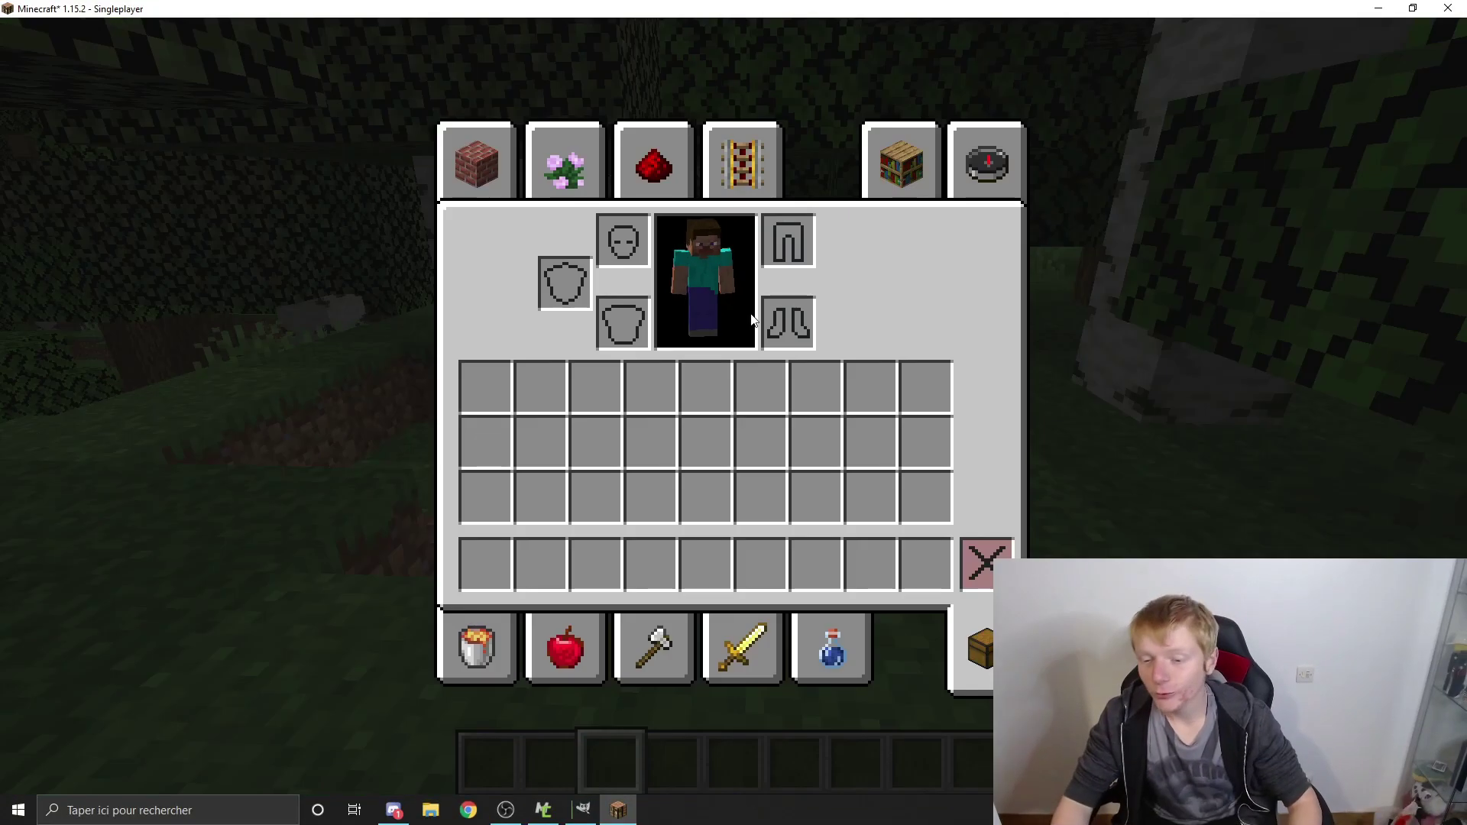
click(967, 179)
text(zef)
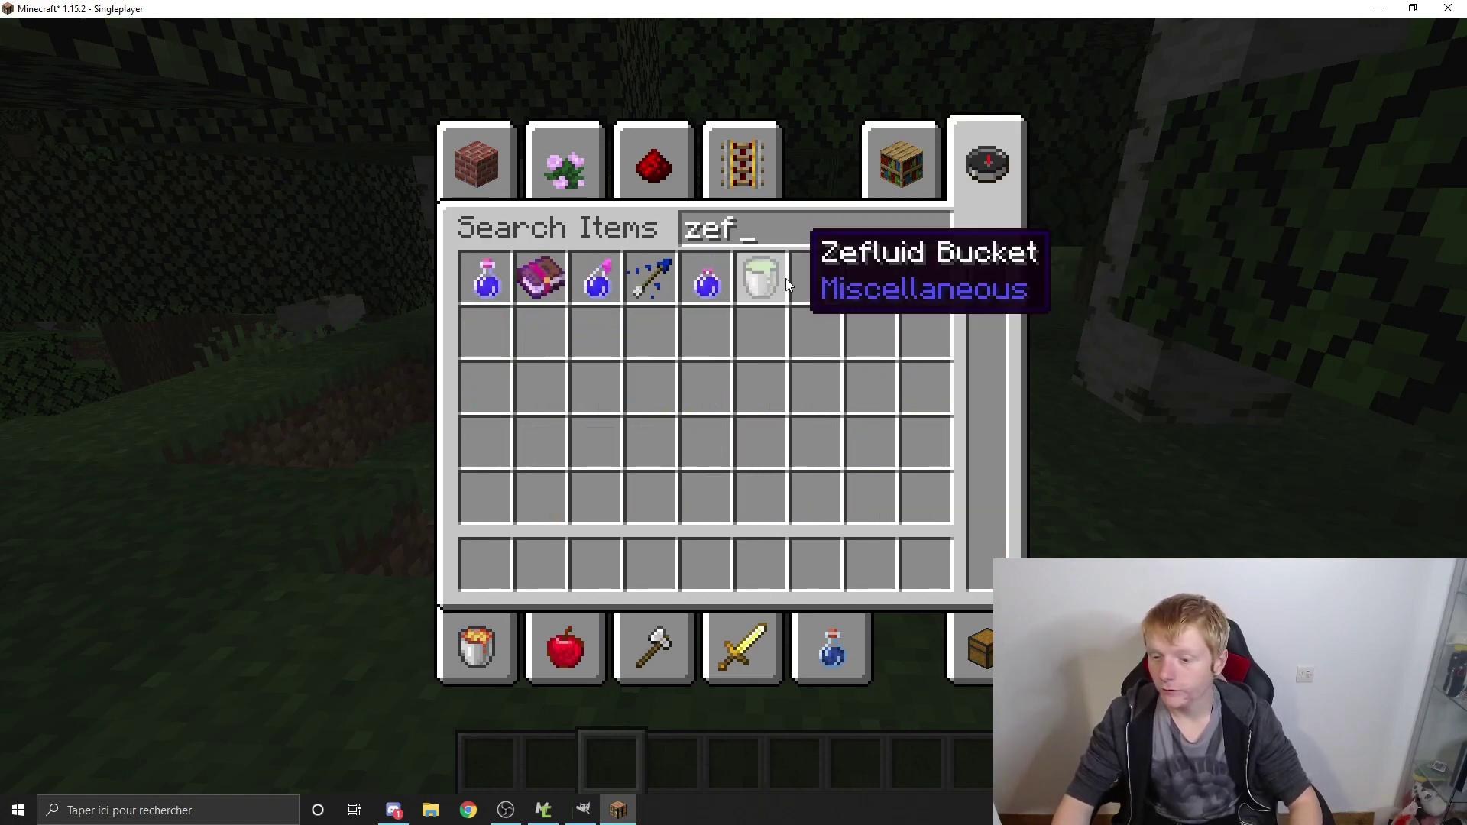
click(765, 277)
click(486, 564)
key(e)
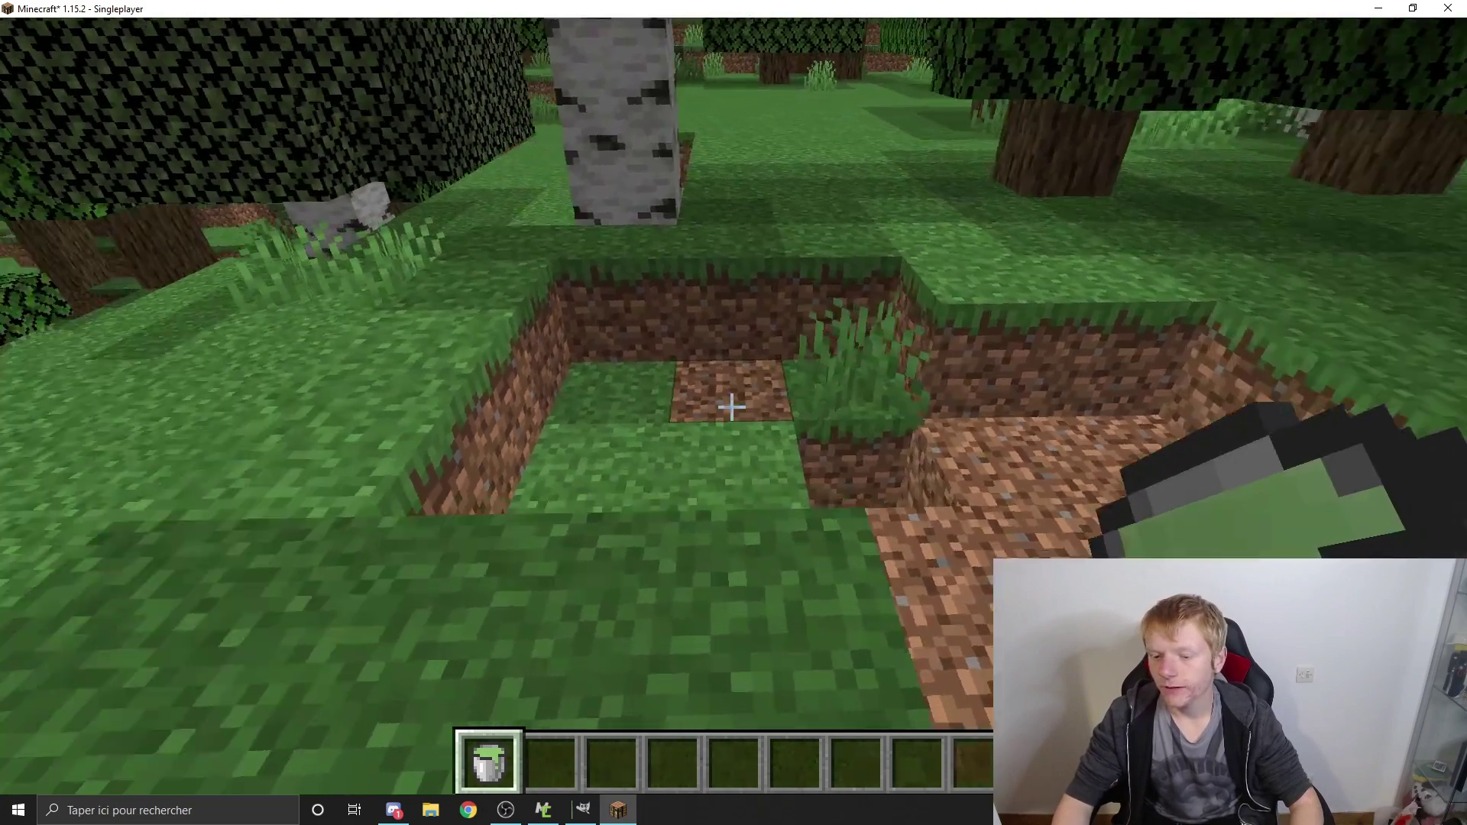
Pour Zefluid from the bucket into the dirt hollow until it is filled, and keep the bucket in hand
right_click(732, 407)
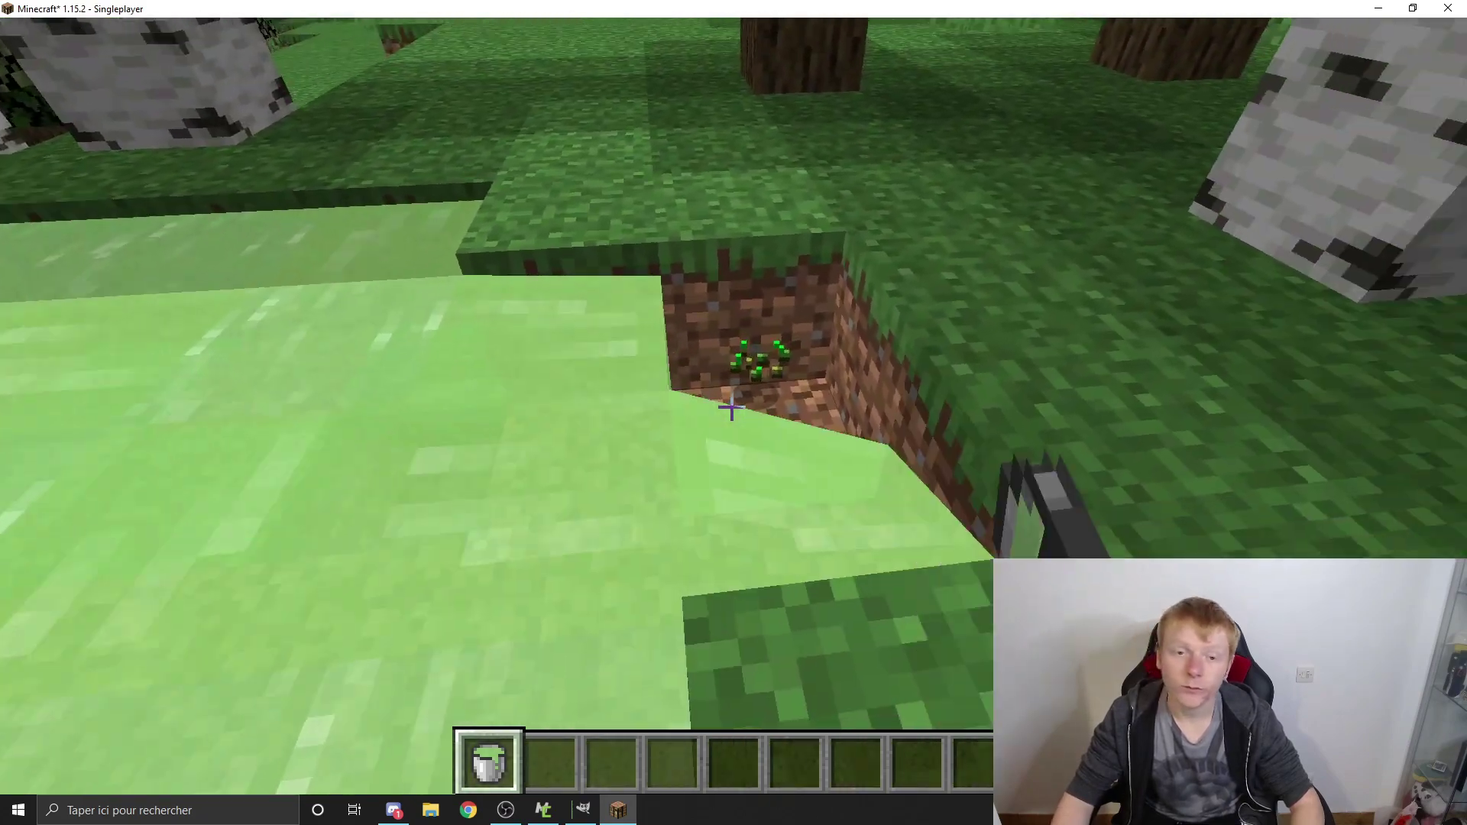
right_click(732, 407)
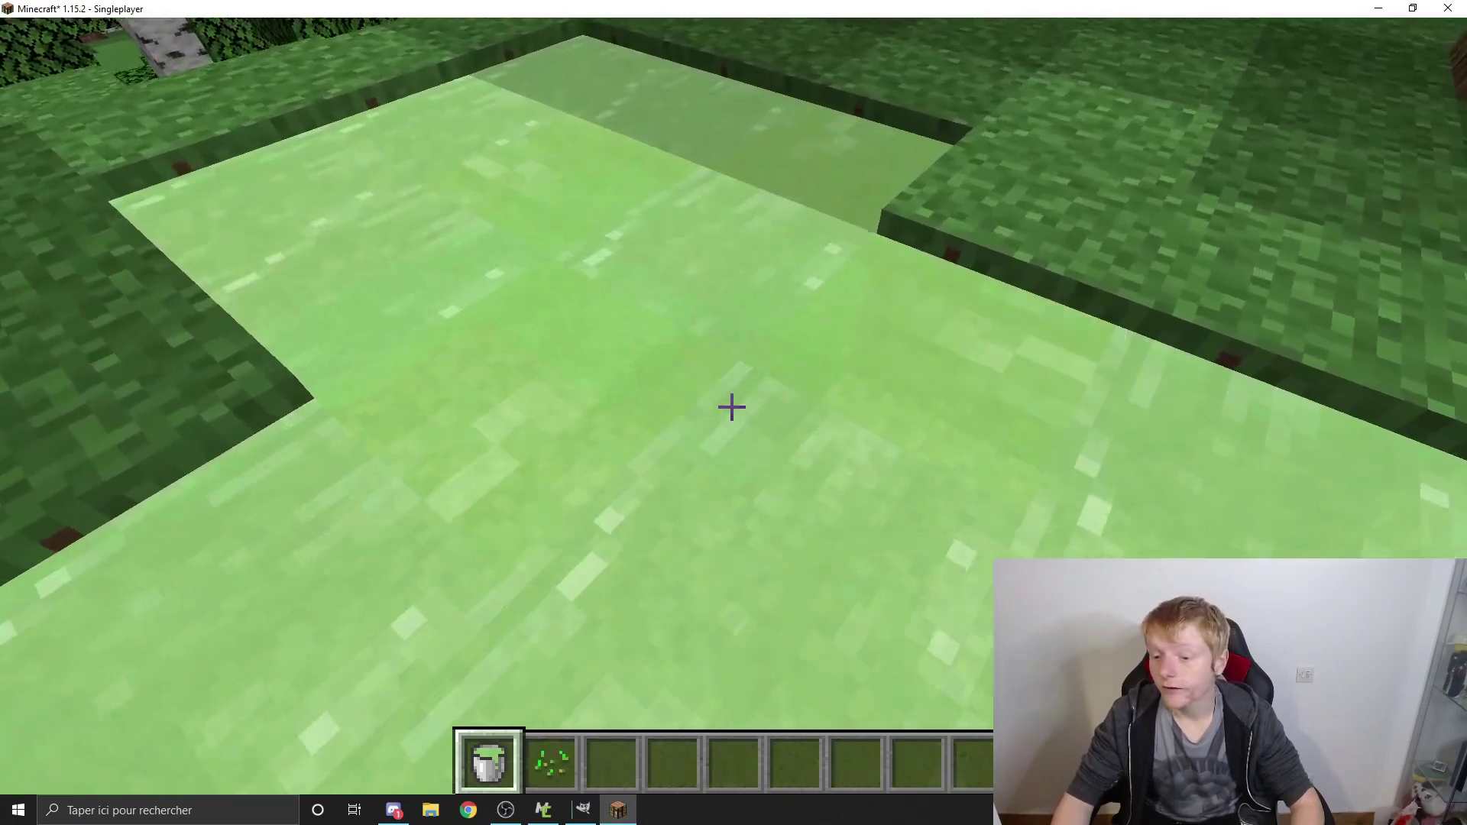
right_click(731, 406)
middle_click(731, 407)
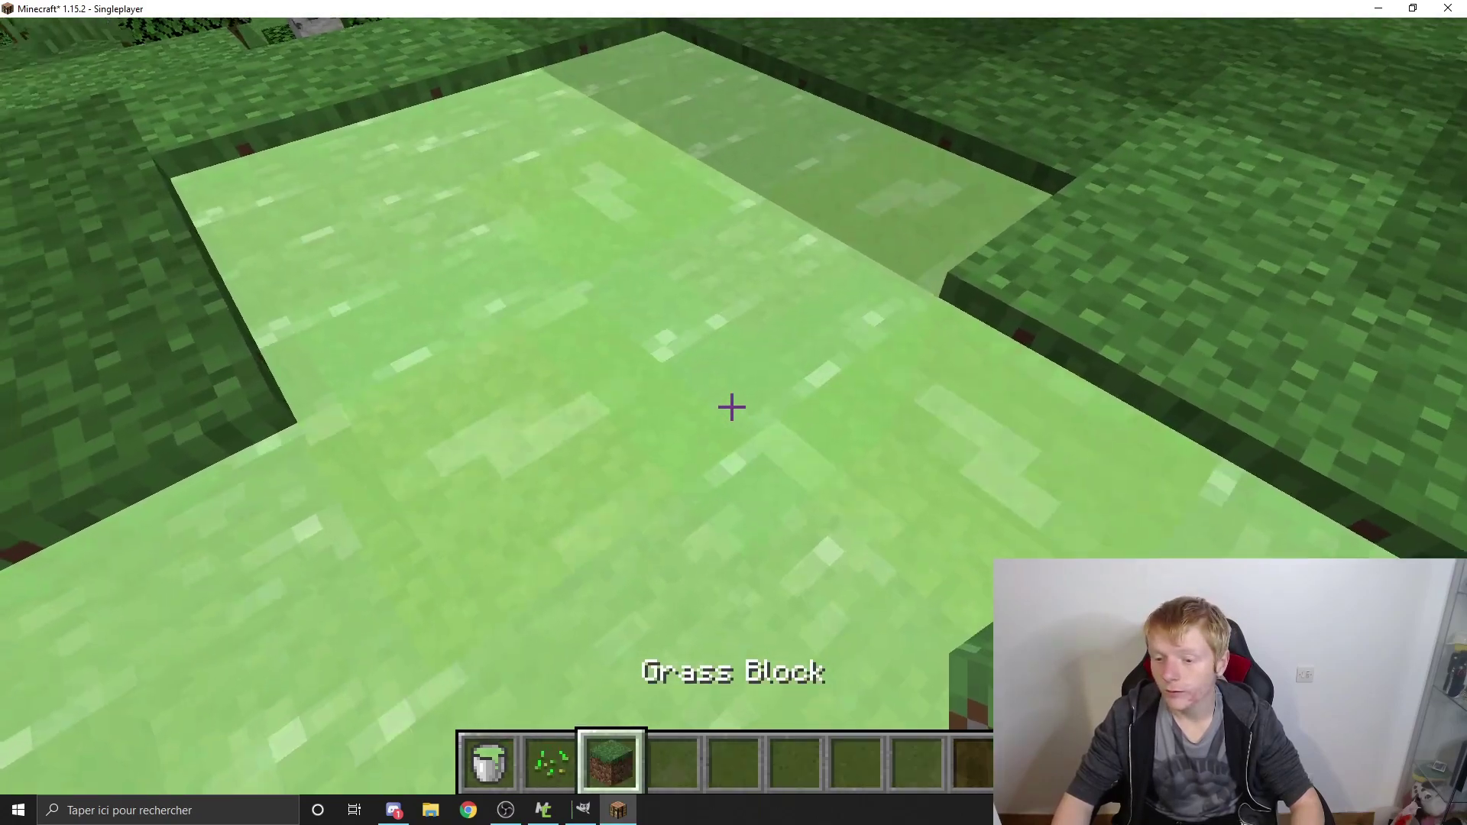
key(1)
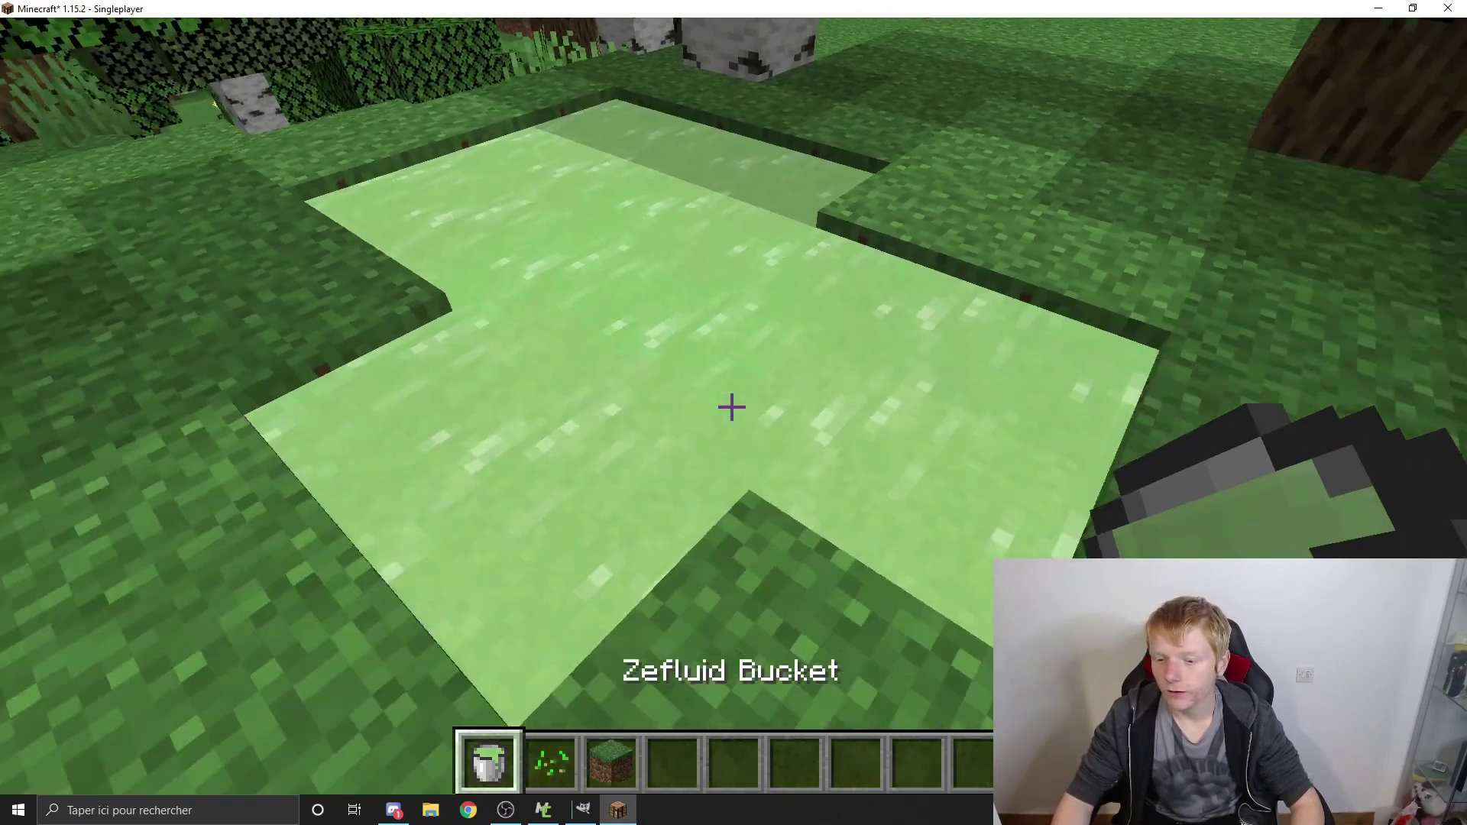
Move through the poured Zefluid pool to examine its flow animation and how the player swims in it
key(2)
key(w)
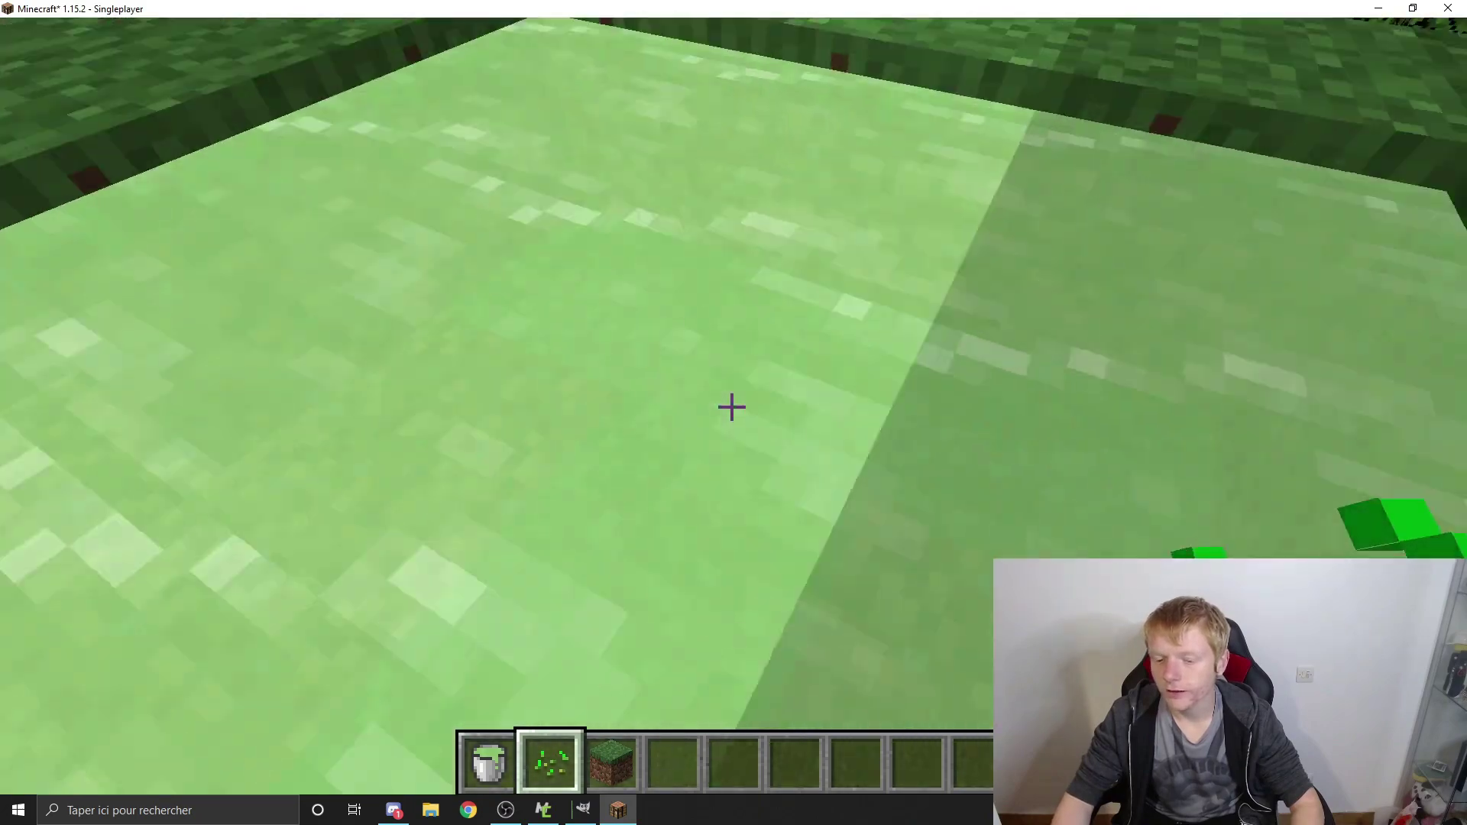
click(731, 407)
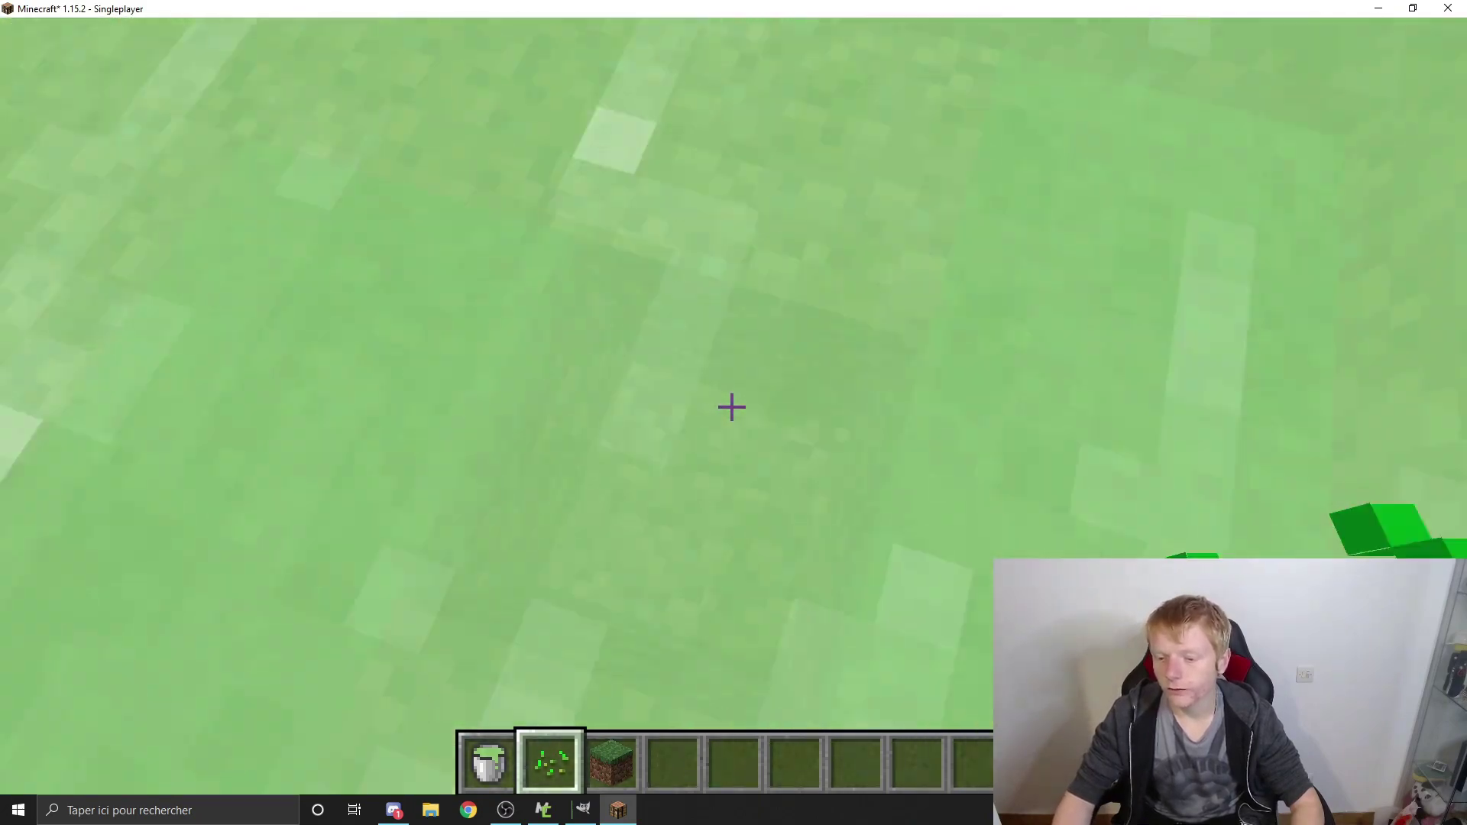
key(w)
key(w)
key(space)
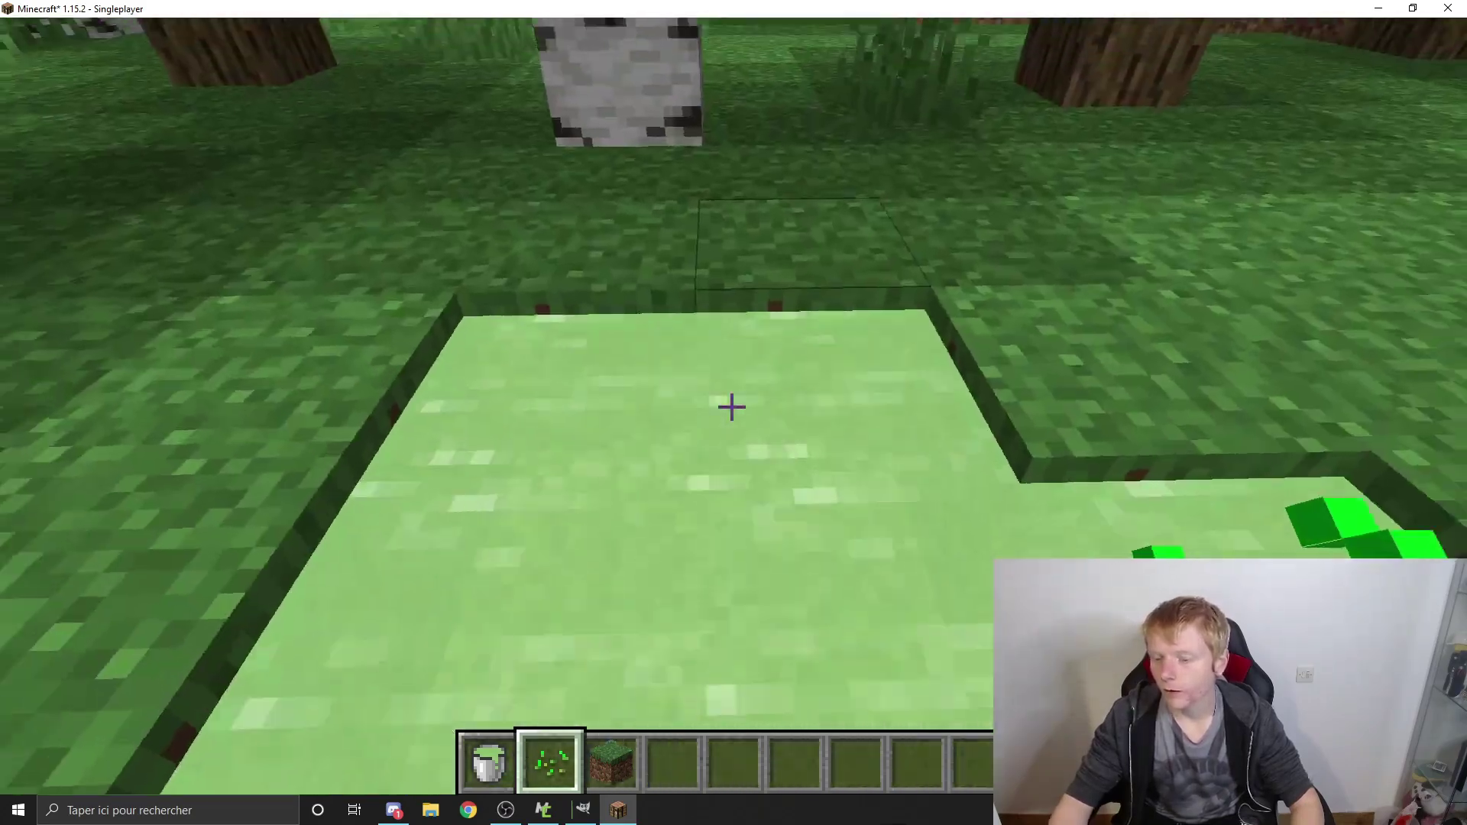
Swap the seeds to the off hand and move them from there into the main inventory
key(f)
key(e)
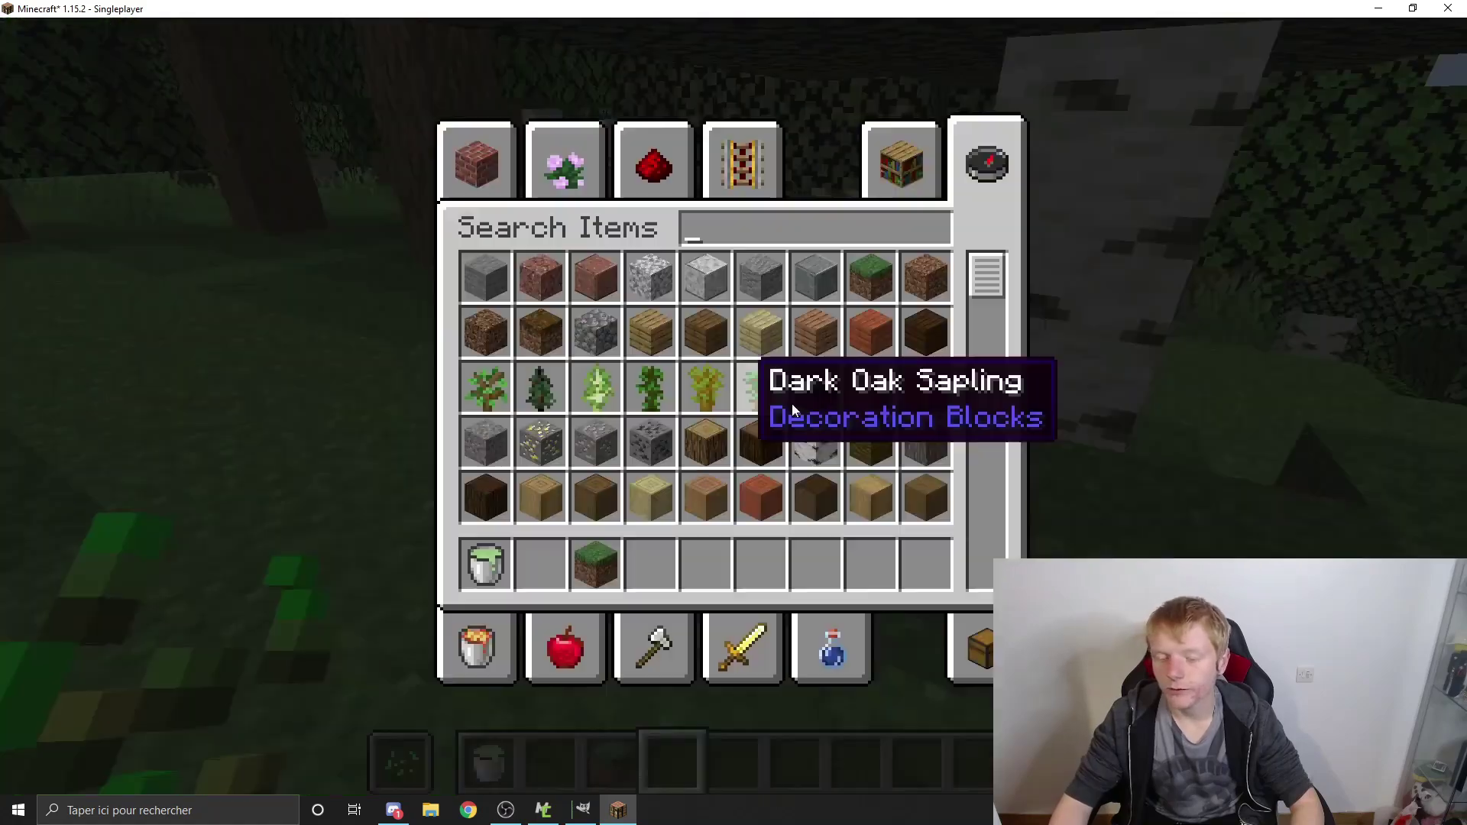
click(984, 654)
shift+click(576, 274)
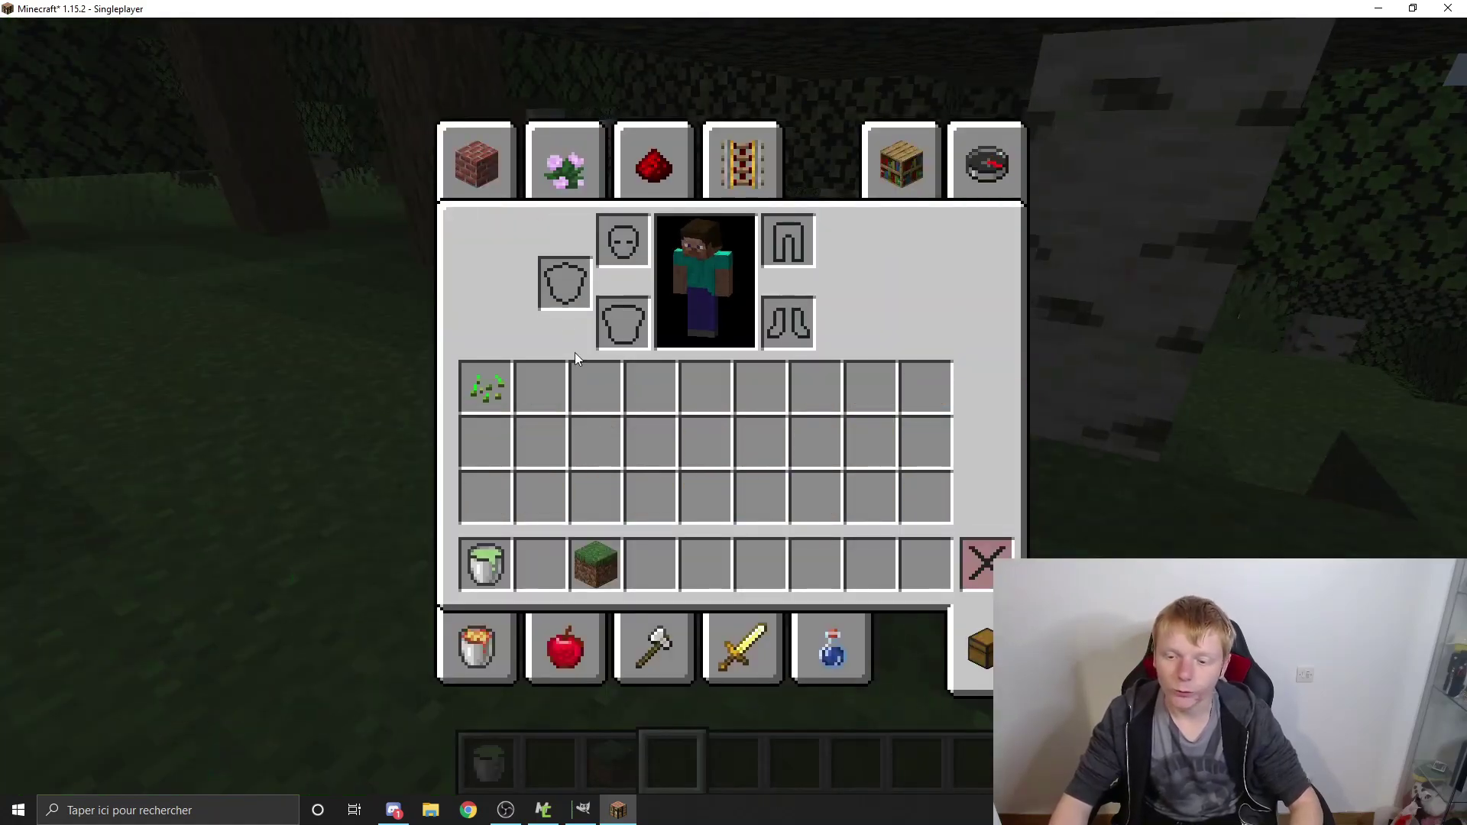
key(e)
Drop the grass block from the hotbar and view the Zefluid pool from a distance
key(w)
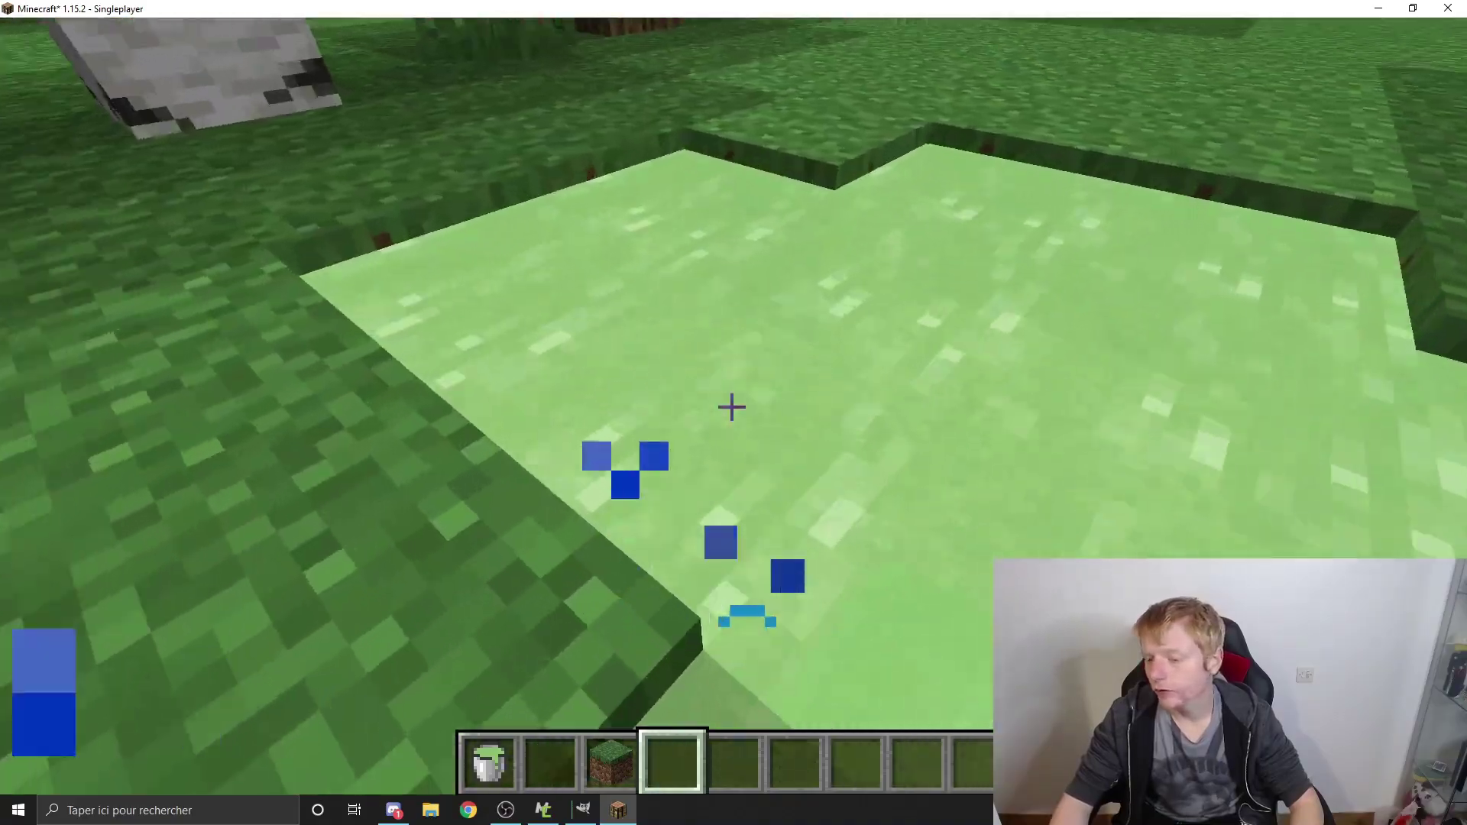
key(3)
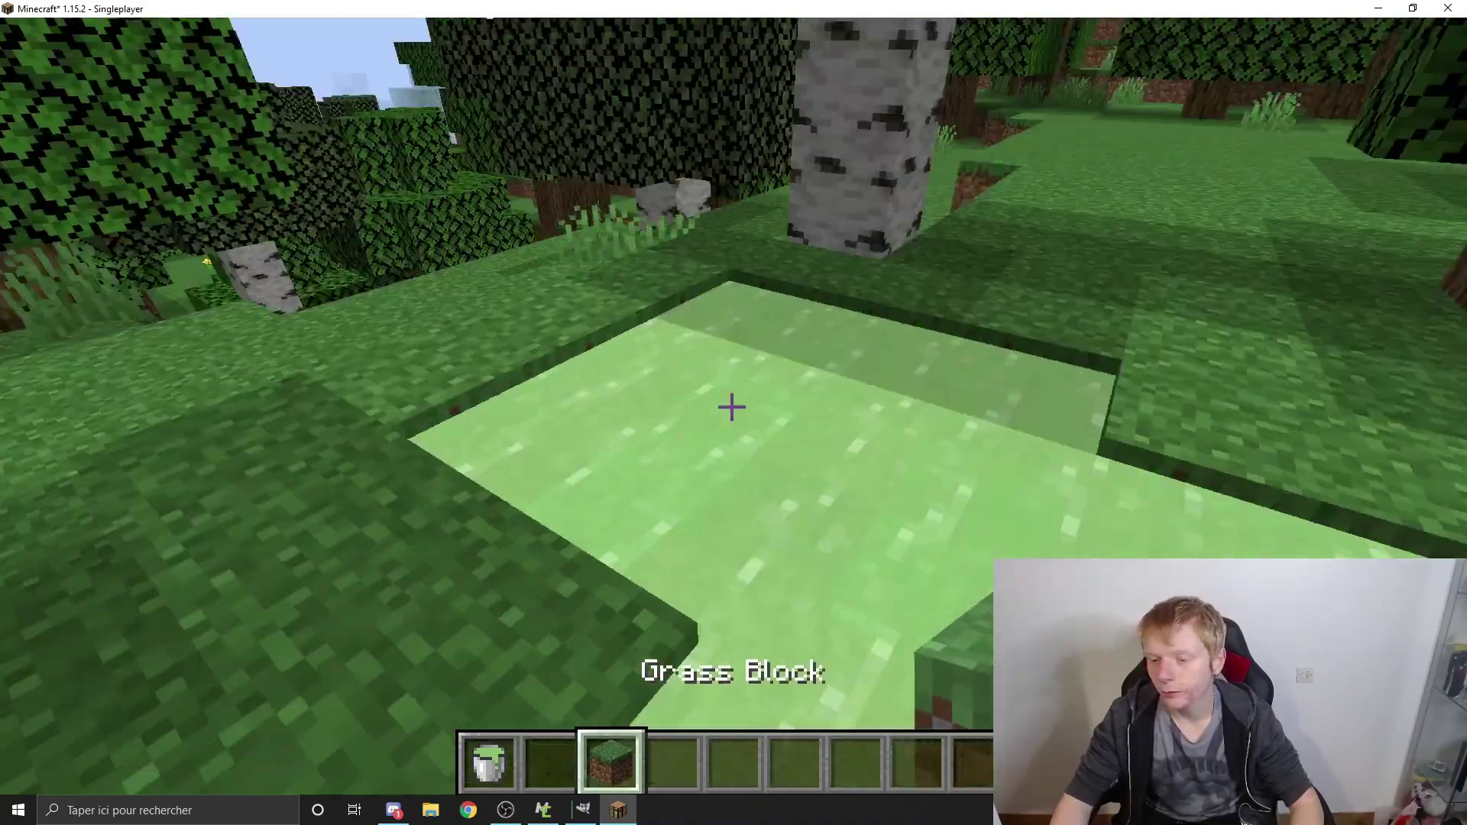
key(q)
key(s)
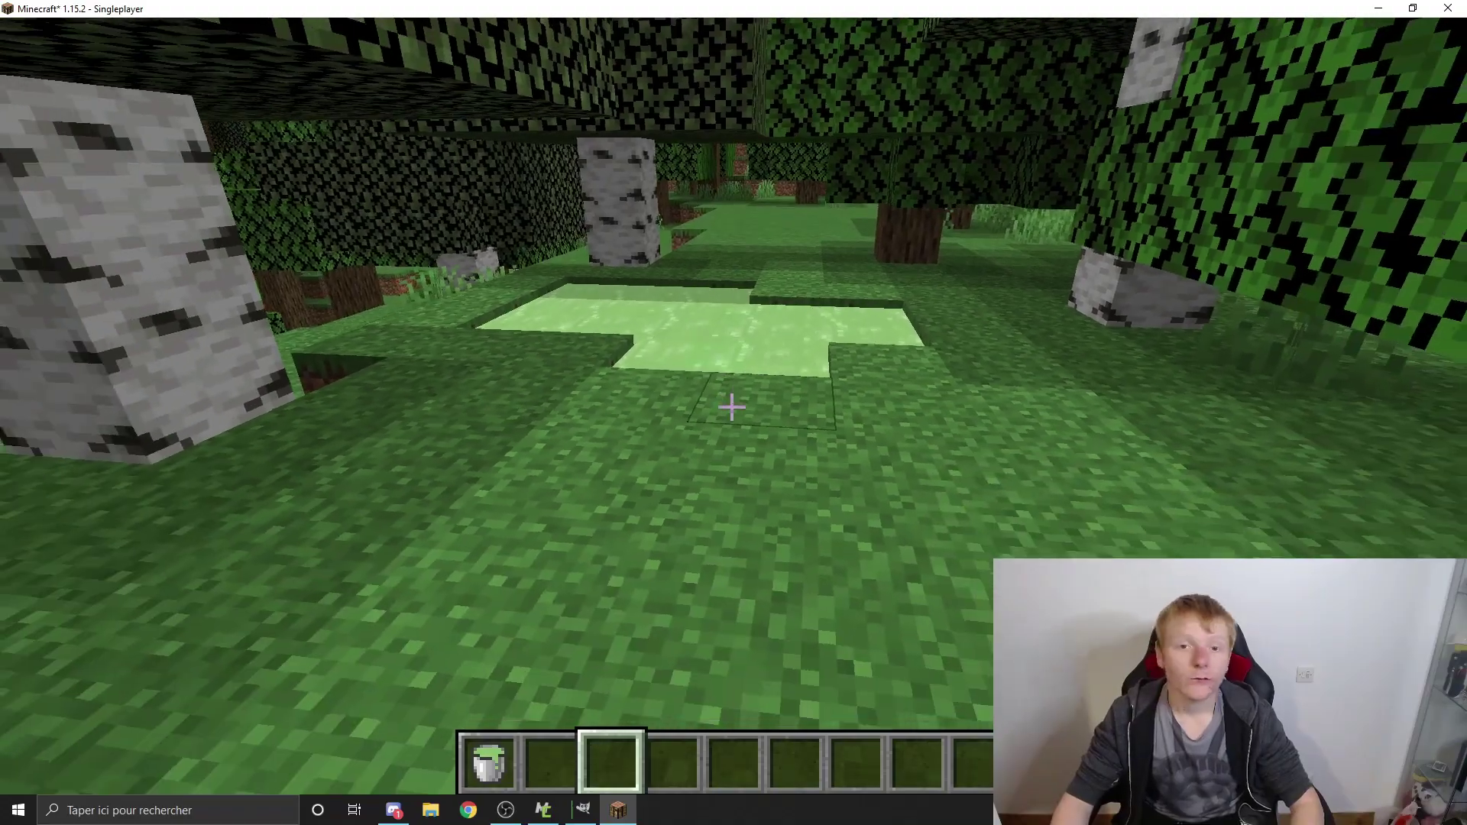
key(w)
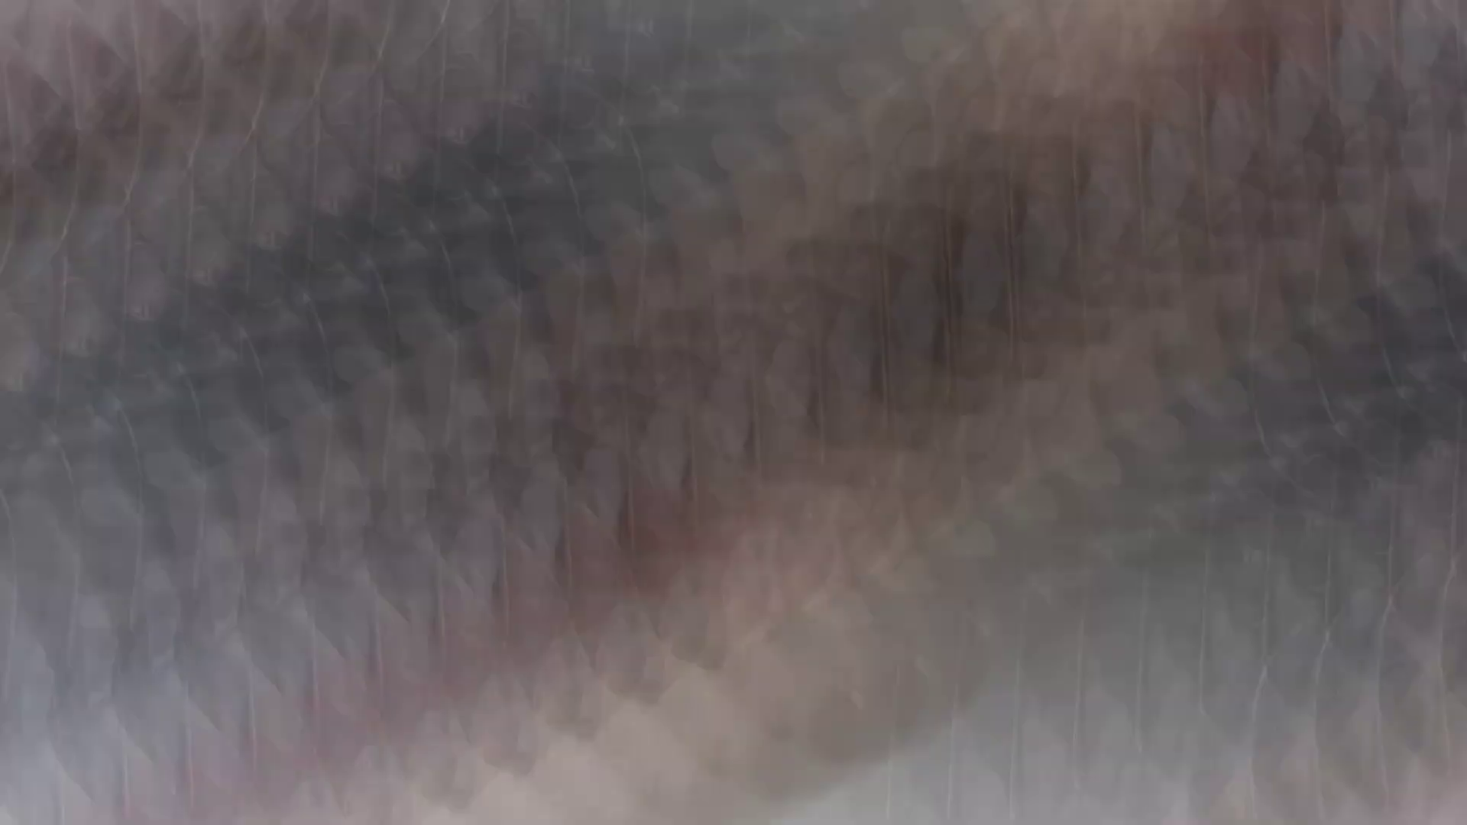